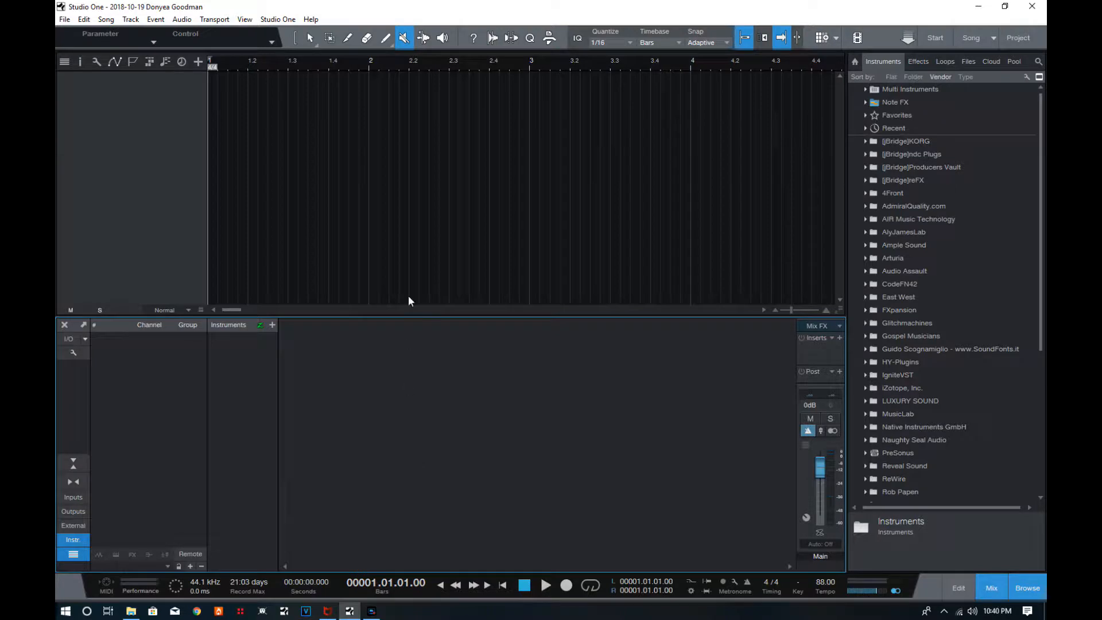
# Open the audio setup options and review the processing settings, including the available Dropout Protection levels.
pyautogui.click(278, 19)
pyautogui.click(290, 162)
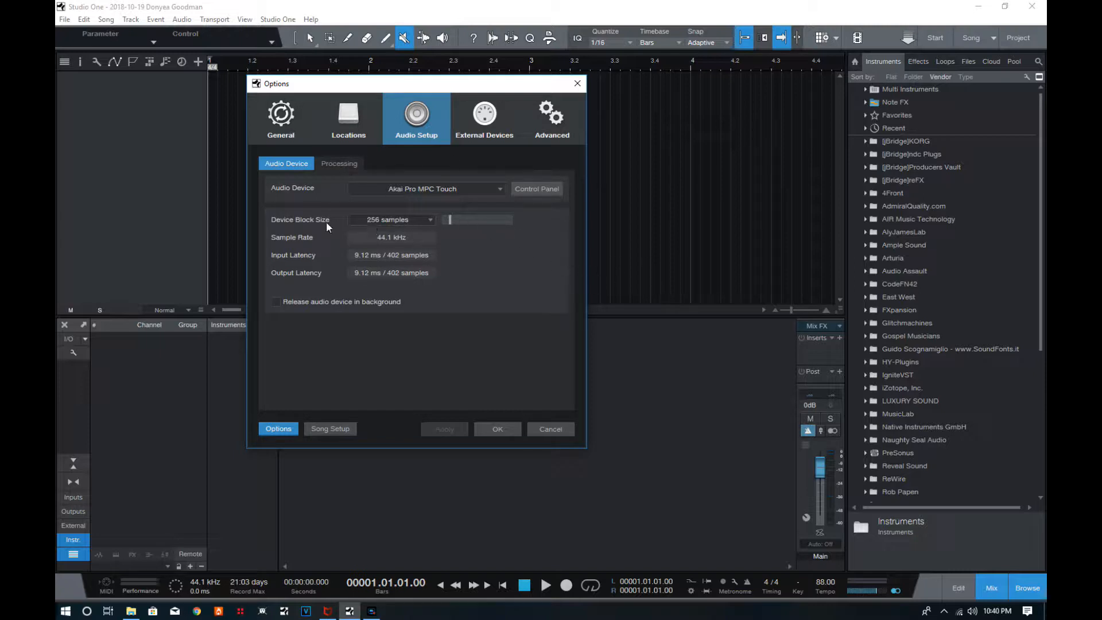
pyautogui.click(338, 164)
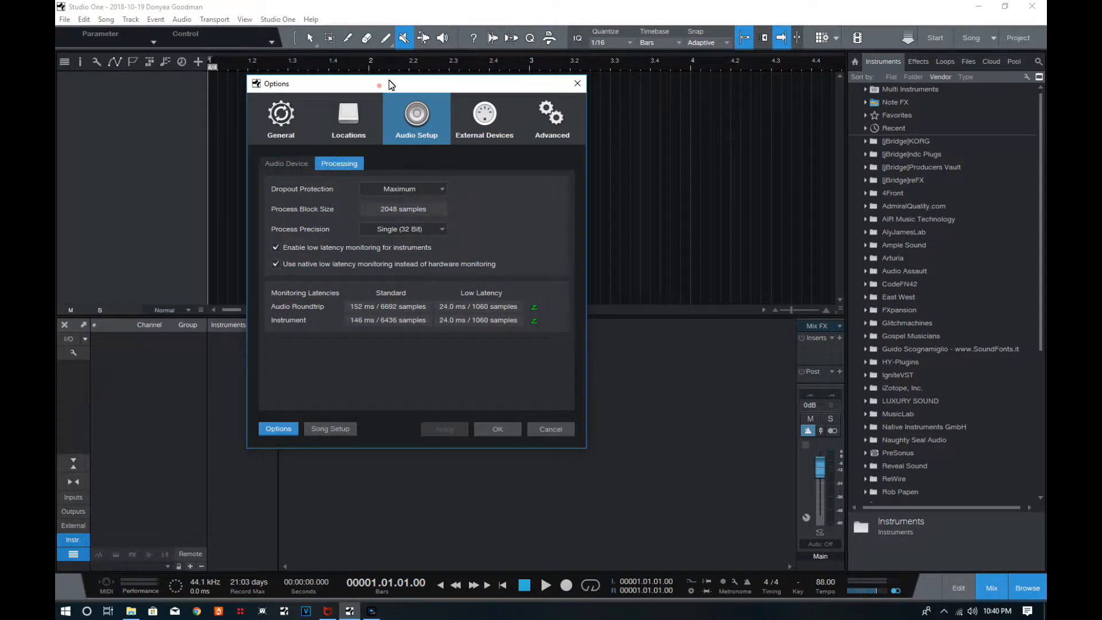
pyautogui.moveTo(379, 83); pyautogui.dragTo(406, 72)
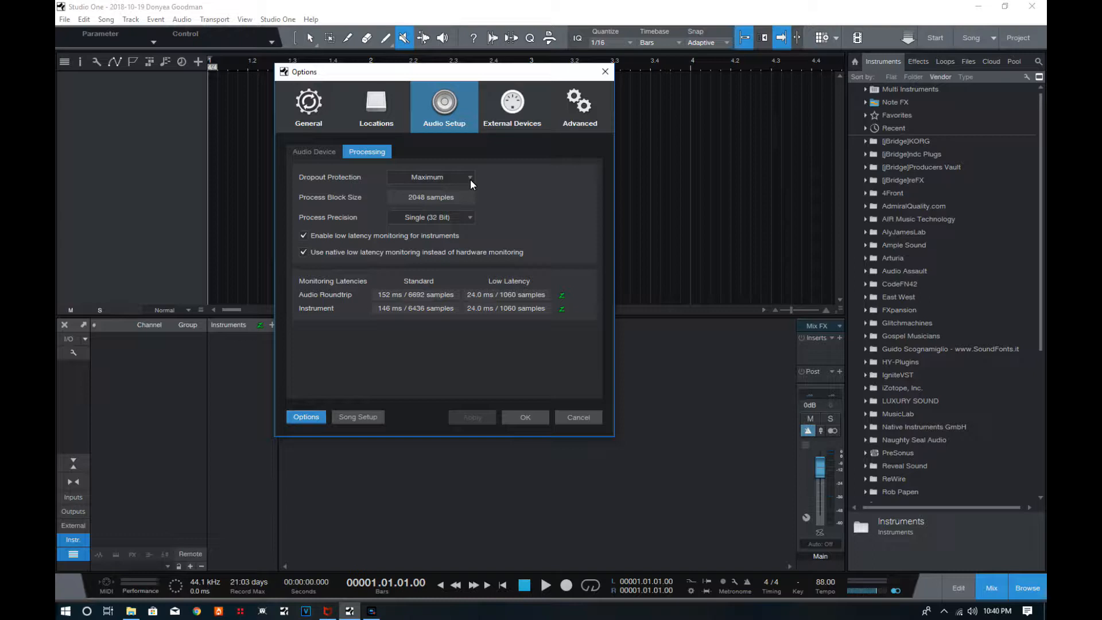
pyautogui.click(314, 152)
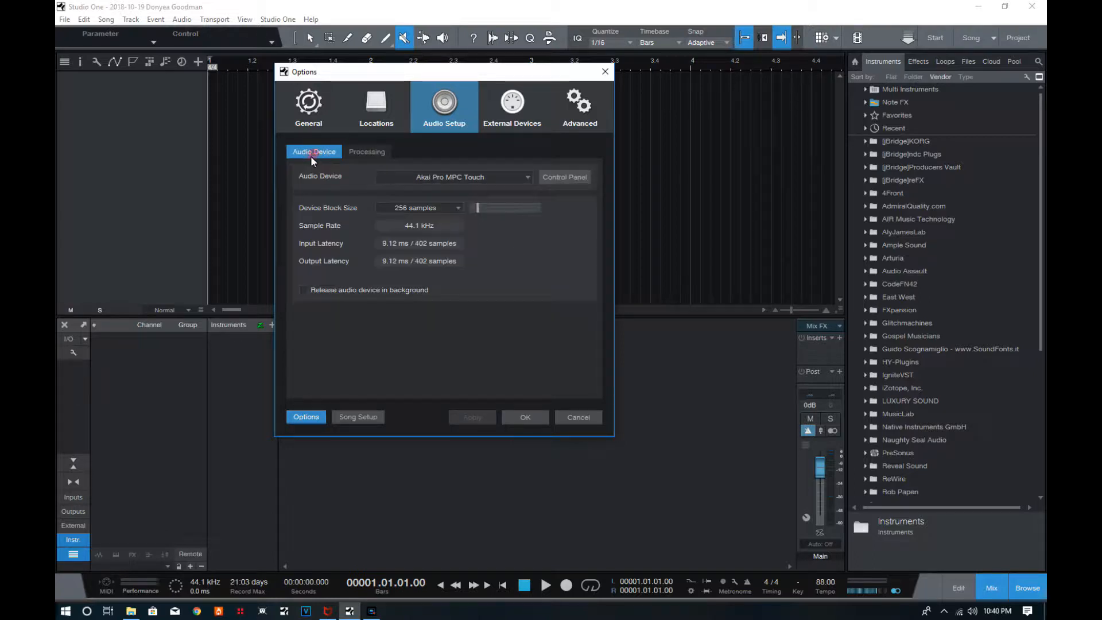
pyautogui.click(376, 153)
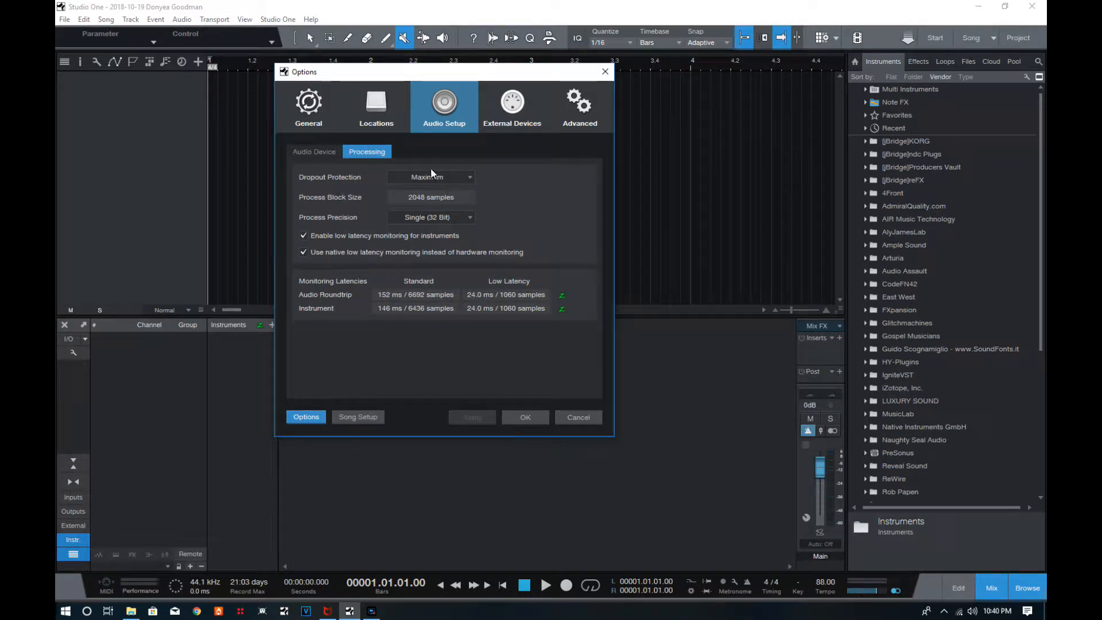
pyautogui.click(468, 176)
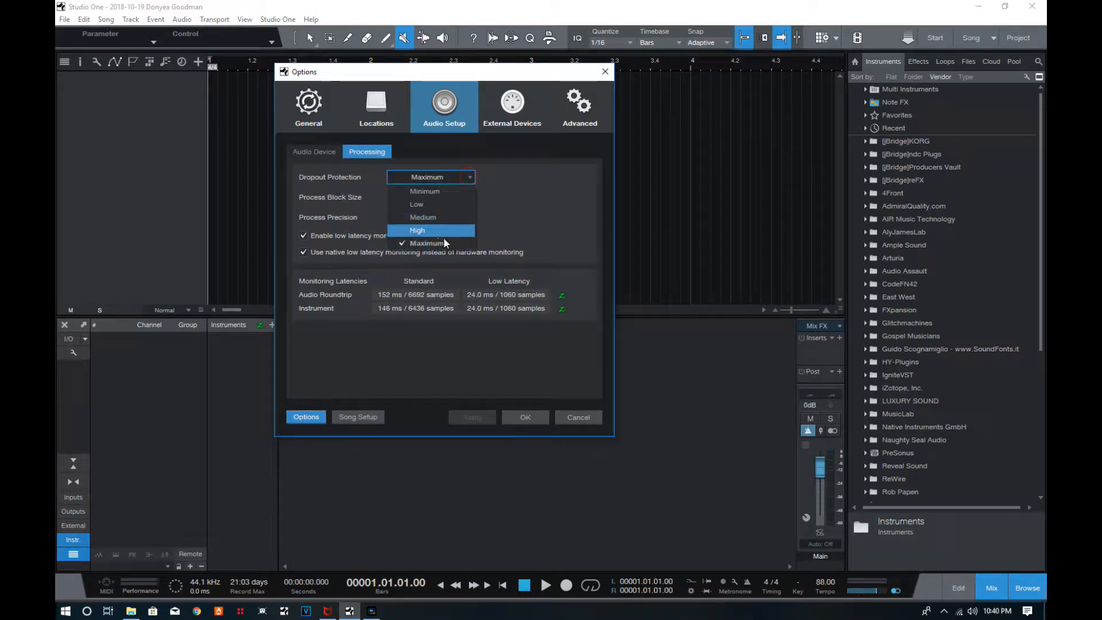
pyautogui.click(539, 203)
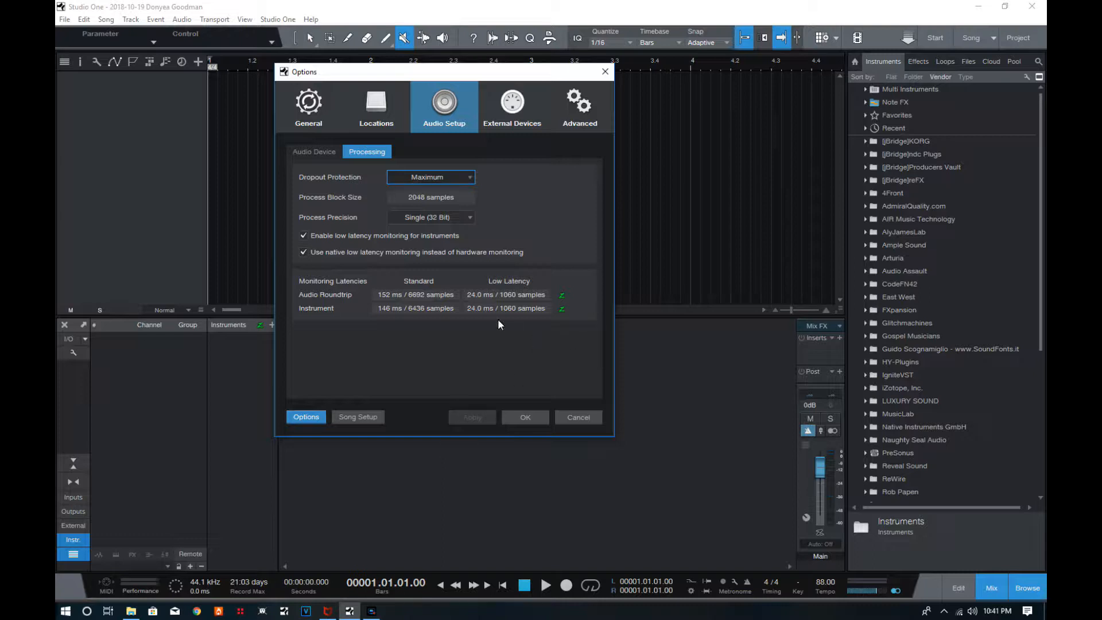
# Check the available Device Block Size choices for the audio device.
pyautogui.click(314, 151)
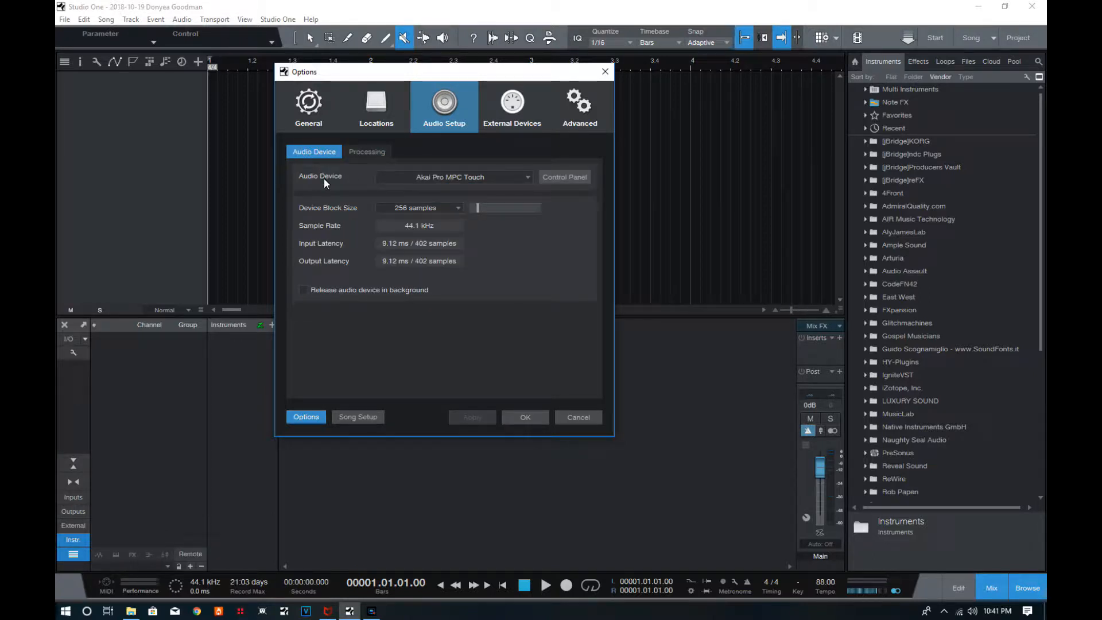
pyautogui.click(457, 208)
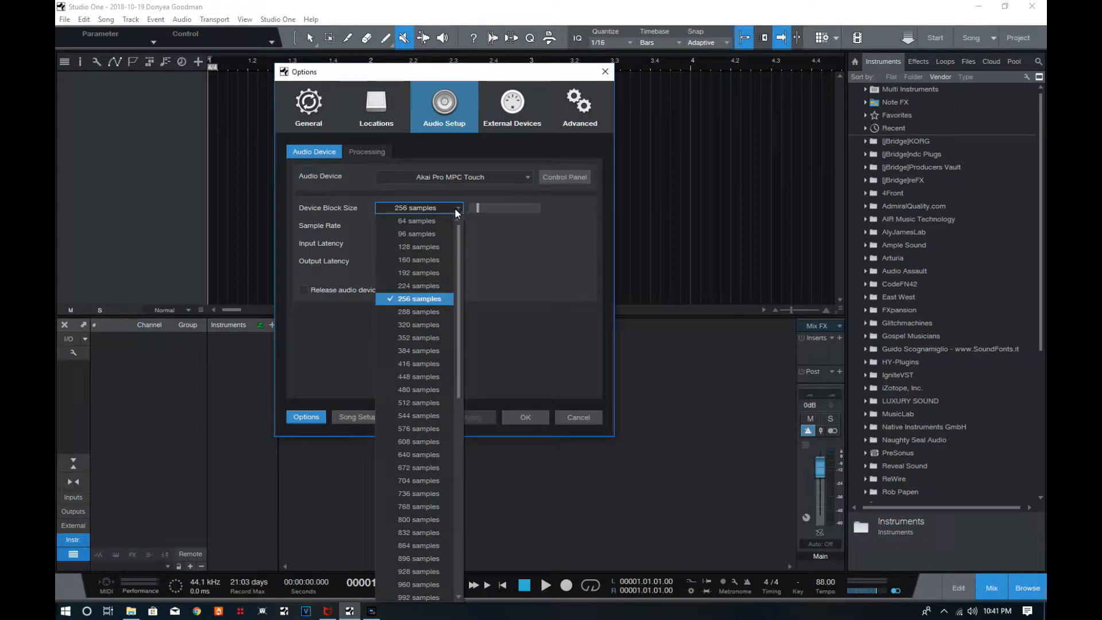
pyautogui.click(539, 266)
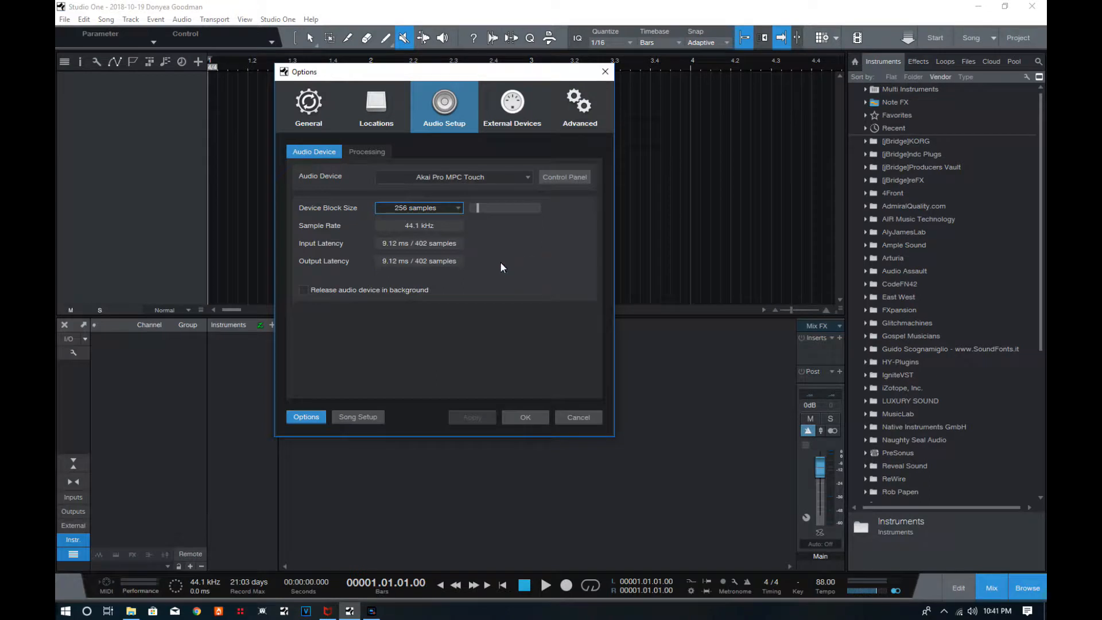
# Compare the audio device settings with the processing settings and leave the options without changing anything.
pyautogui.click(370, 152)
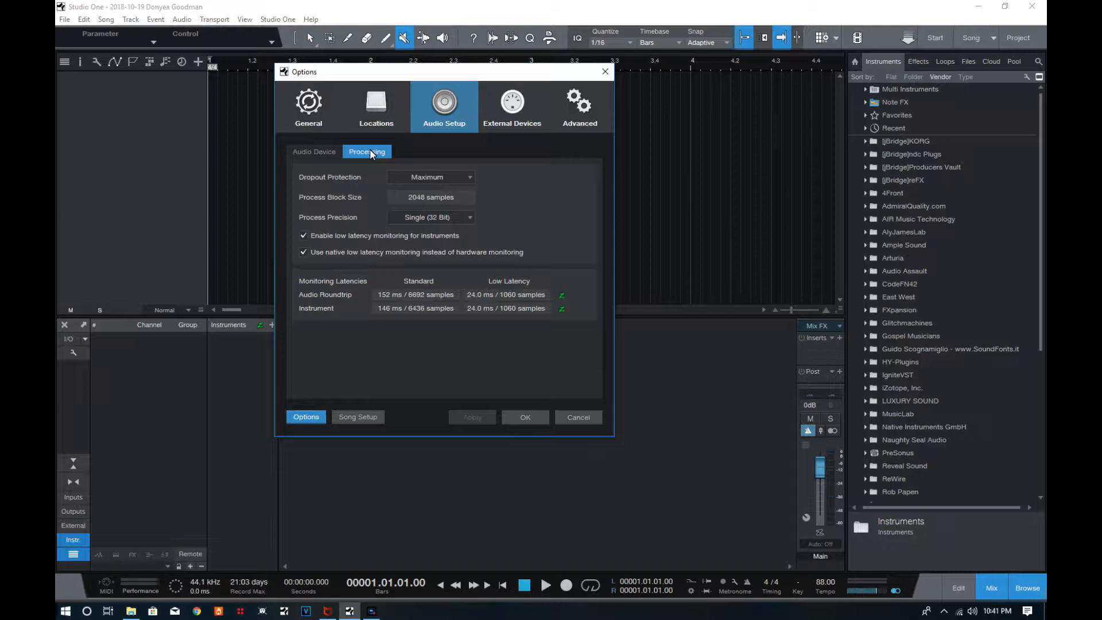
pyautogui.click(314, 151)
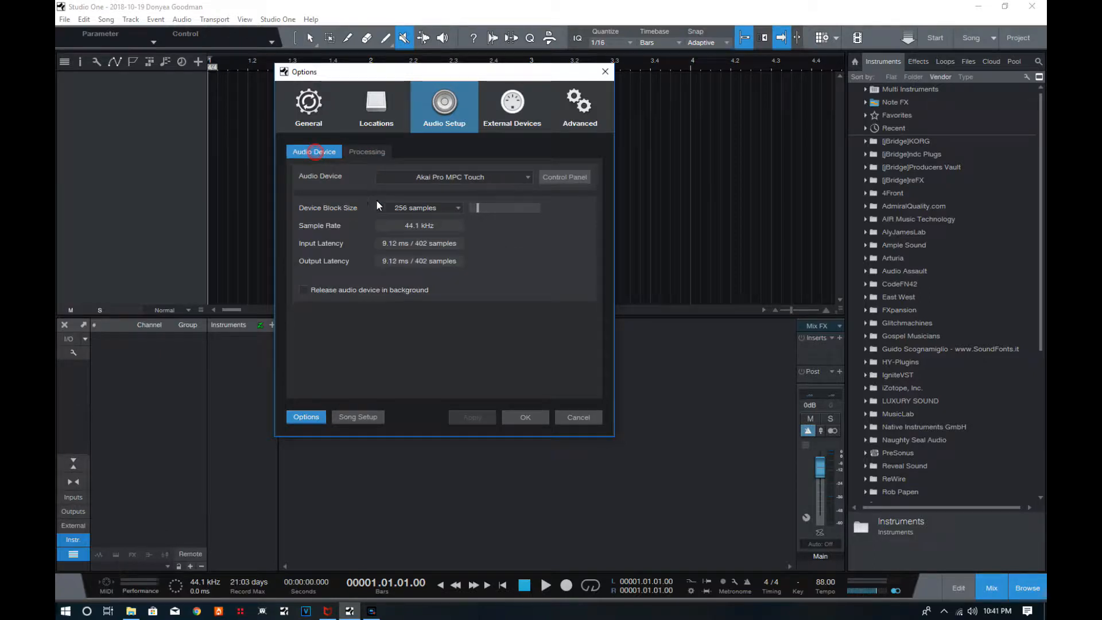
pyautogui.click(370, 154)
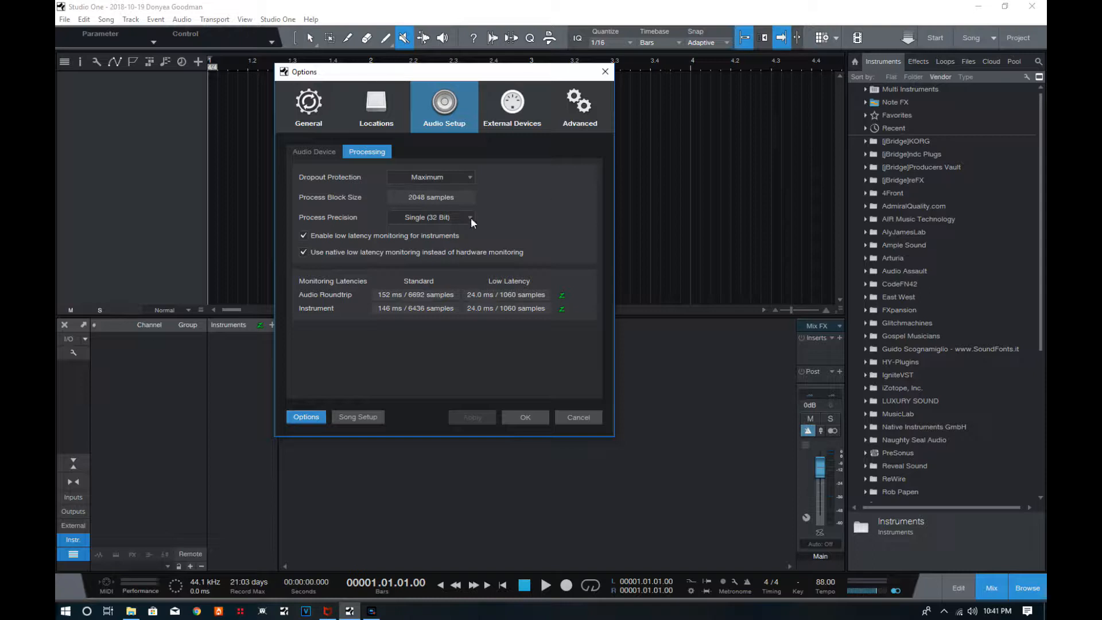
pyautogui.click(333, 154)
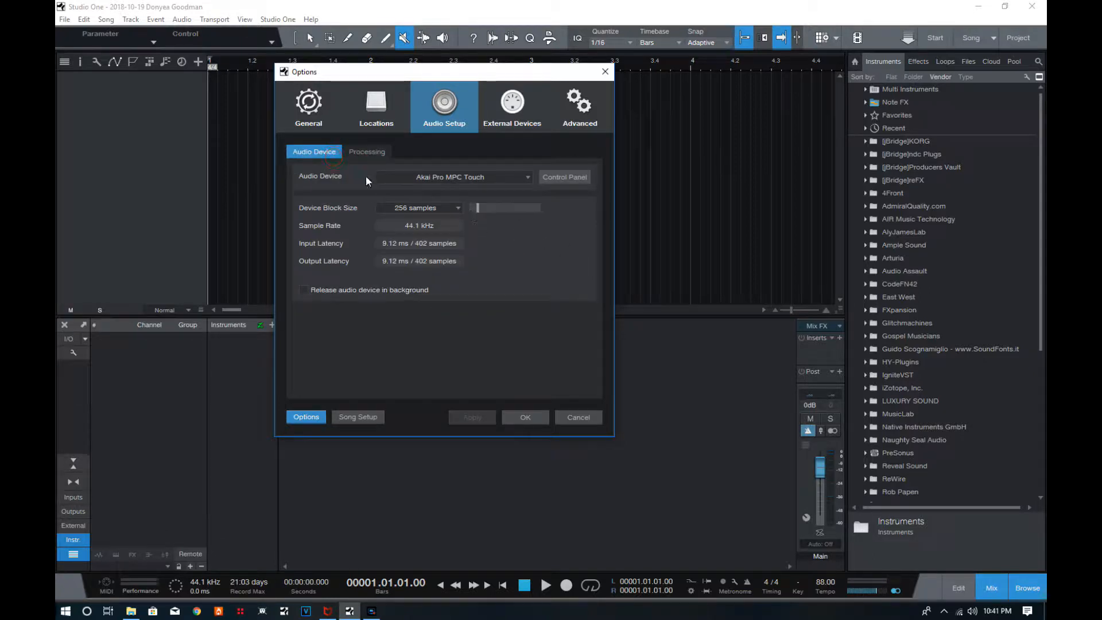
pyautogui.click(367, 152)
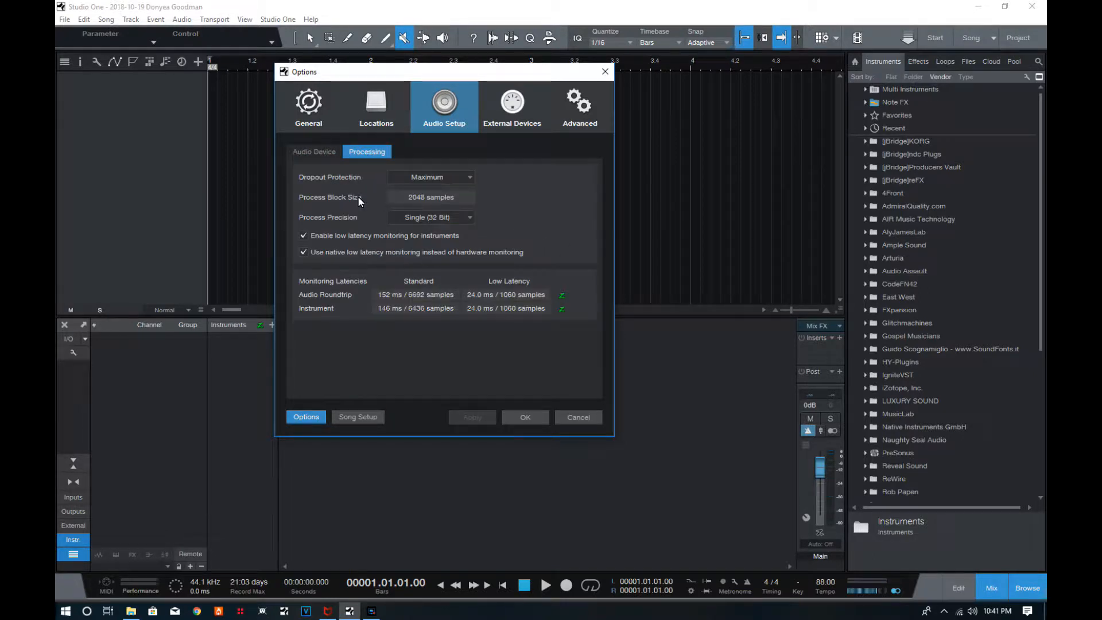
pyautogui.click(328, 153)
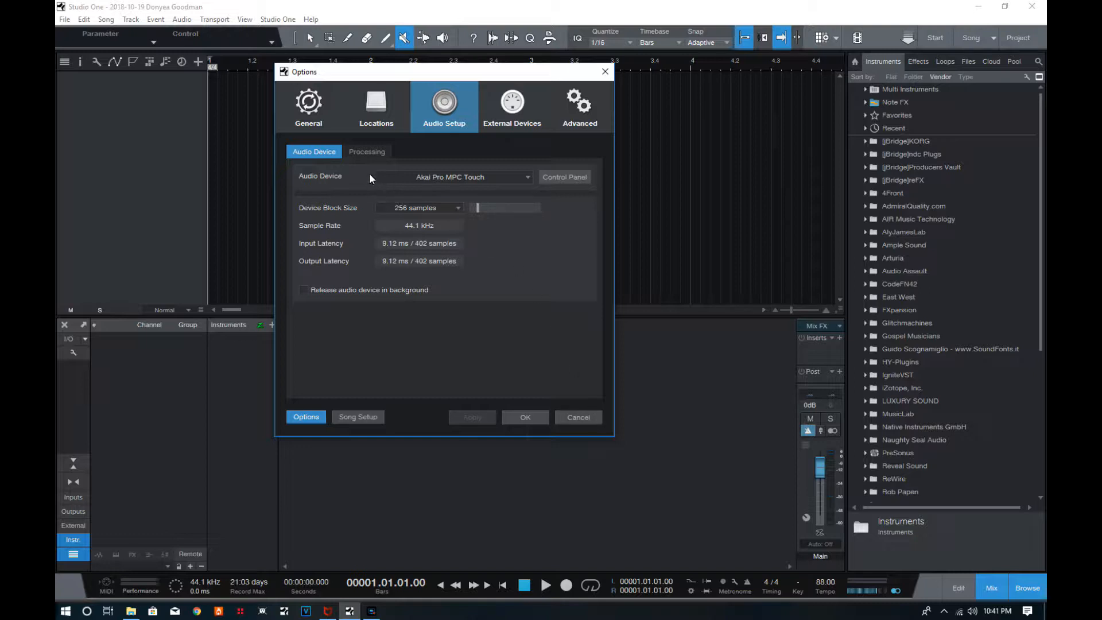
pyautogui.click(352, 153)
pyautogui.click(319, 150)
pyautogui.click(579, 417)
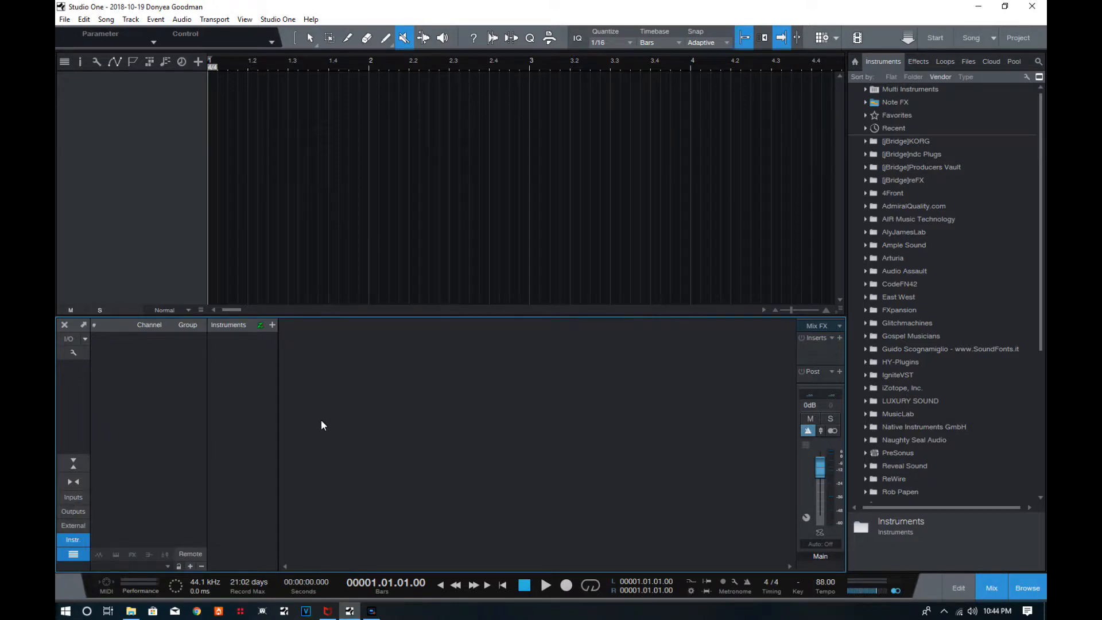
# Show the input channels in the mixer and look through the Waves folder in the instruments browser.
pyautogui.click(73, 498)
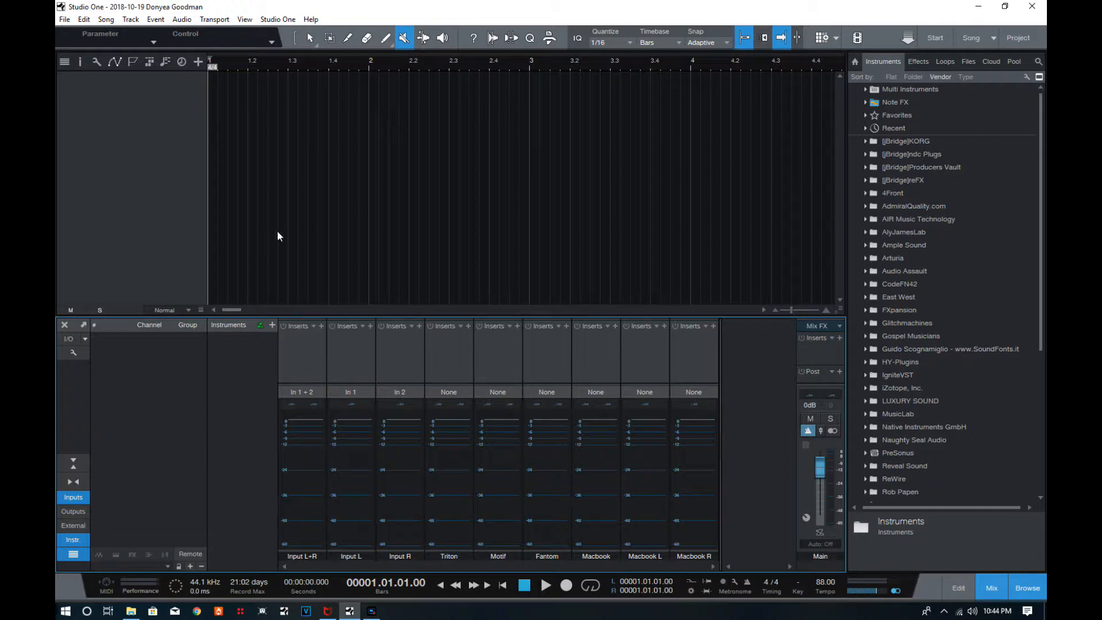
pyautogui.scroll(-6, 926, 278)
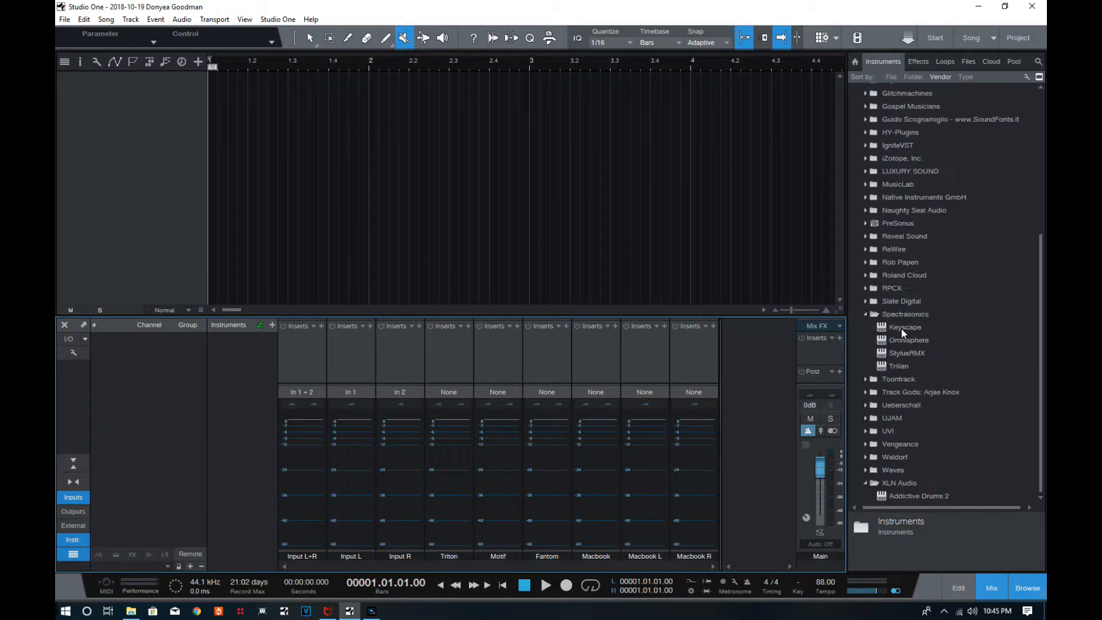
pyautogui.click(863, 313)
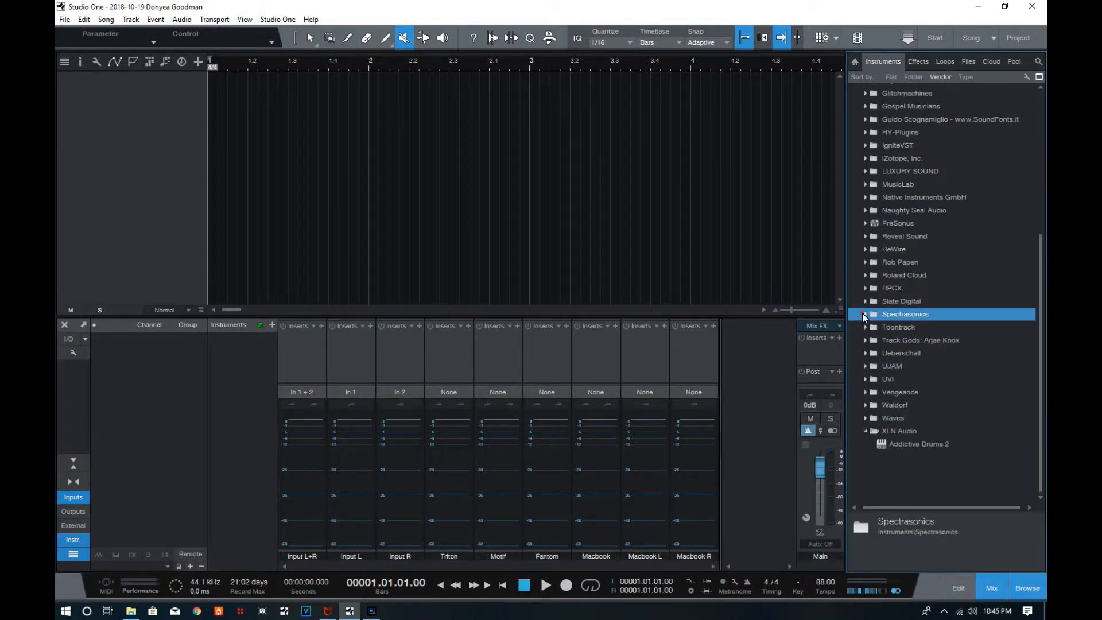
pyautogui.click(863, 418)
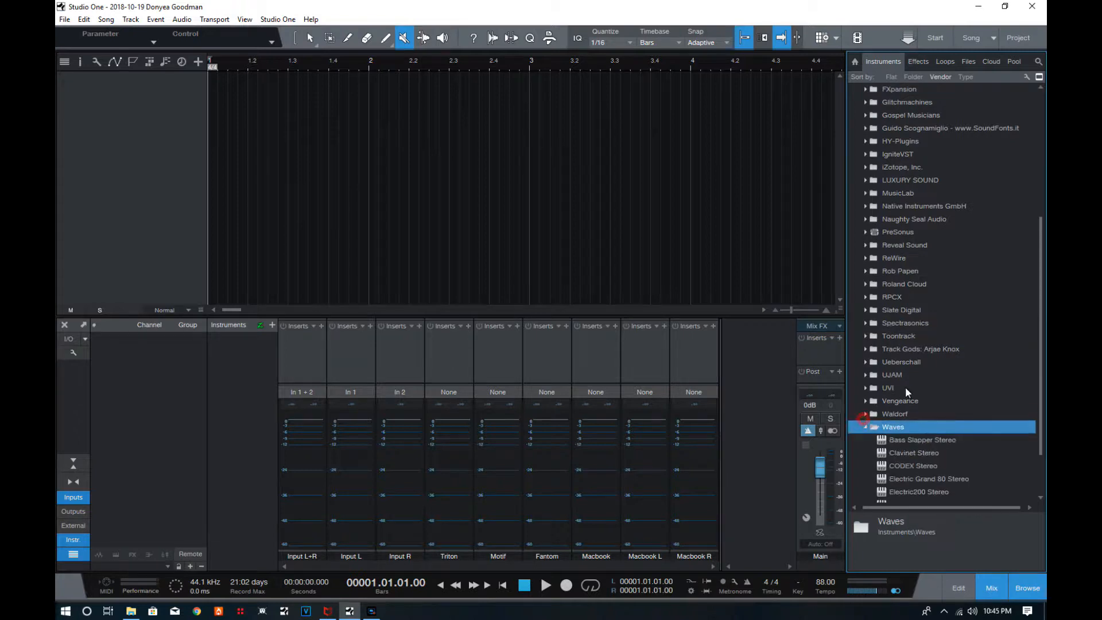
pyautogui.scroll(-2, 904, 388)
# Insert the Waves effect Scheps 73 Mono on the Input L channel.
pyautogui.click(917, 62)
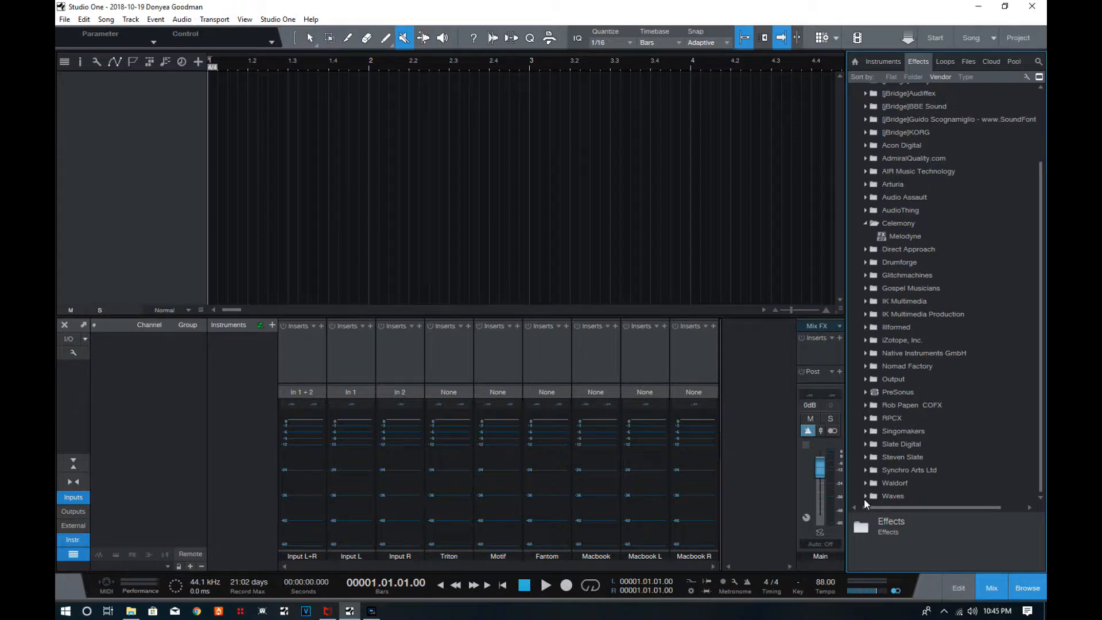
pyautogui.click(865, 497)
pyautogui.scroll(-10, 876, 463)
pyautogui.scroll(-10, 890, 443)
pyautogui.scroll(-4, 890, 404)
pyautogui.scroll(5, 891, 397)
pyautogui.scroll(-14, 893, 395)
pyautogui.moveTo(1042, 199); pyautogui.dragTo(1044, 426)
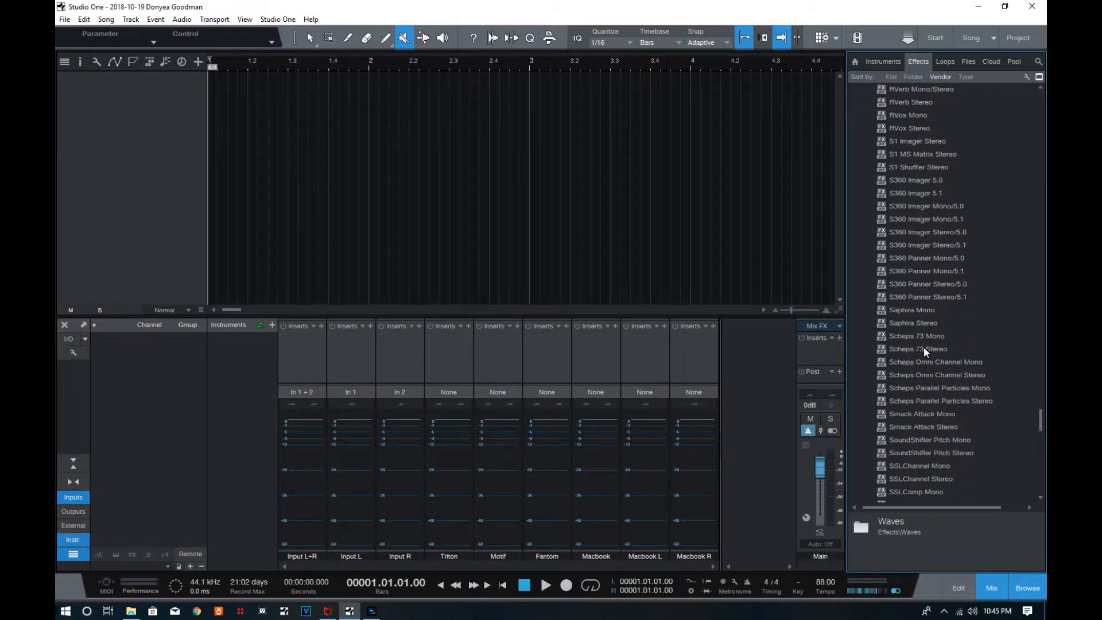
pyautogui.moveTo(913, 343); pyautogui.dragTo(342, 345)
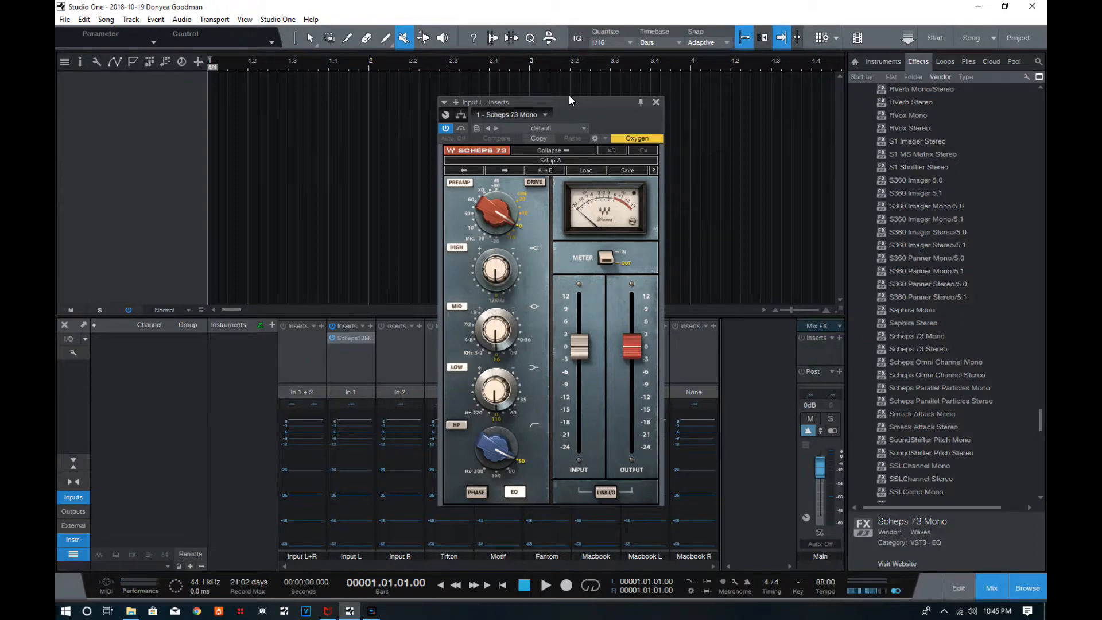
pyautogui.moveTo(566, 100); pyautogui.dragTo(651, 58)
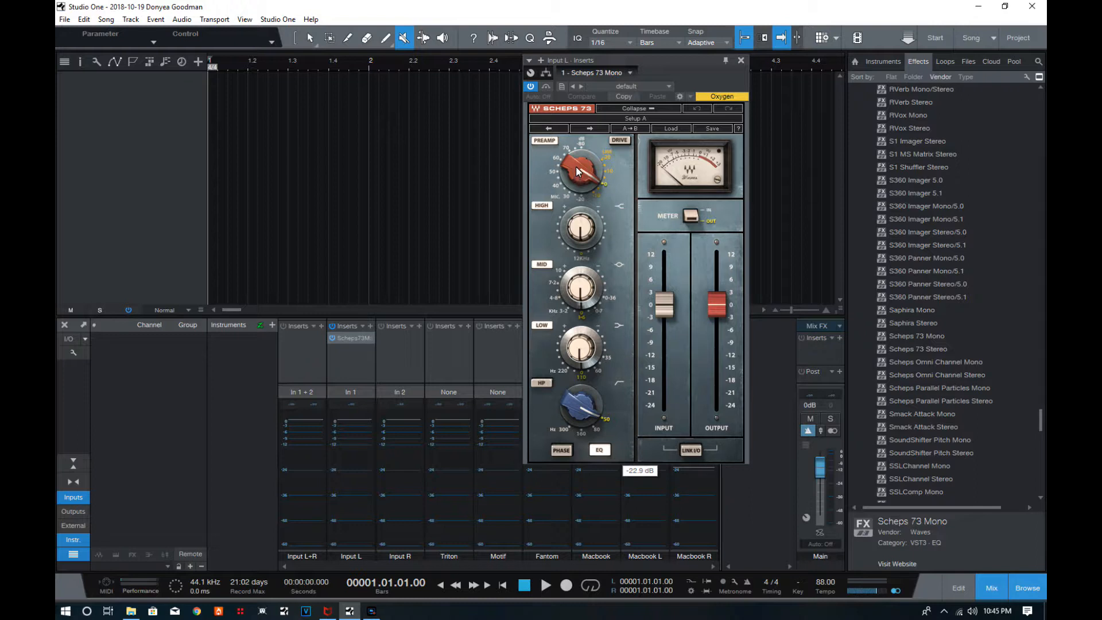
# Set the preamp of Scheps 73 Mono to -20M.
pyautogui.moveTo(576, 164); pyautogui.dragTo(578, 138)
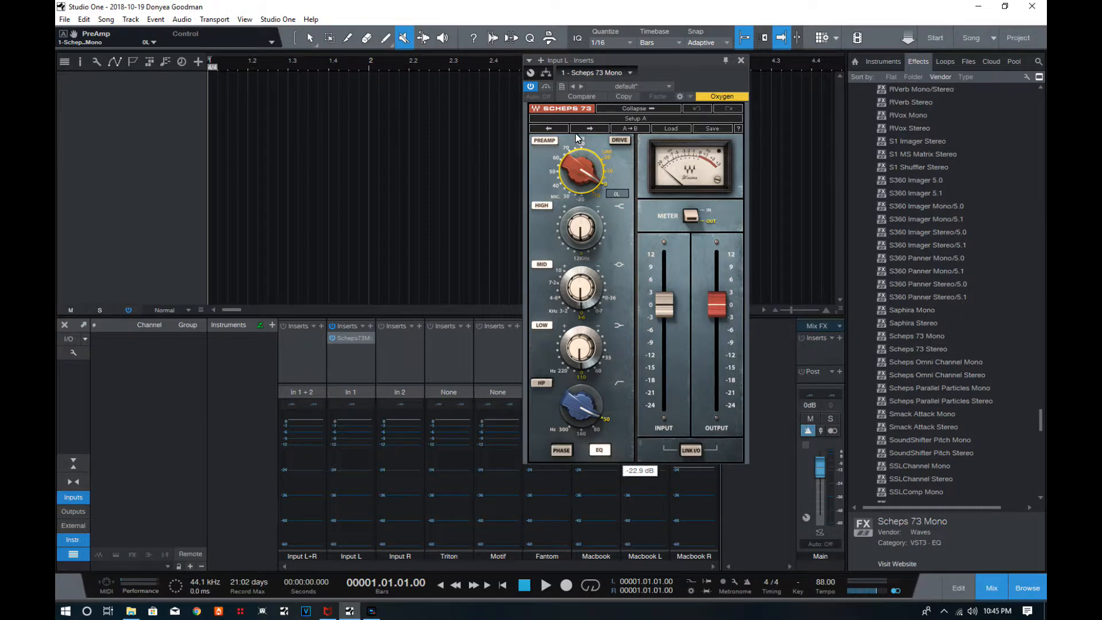
pyautogui.click(620, 141)
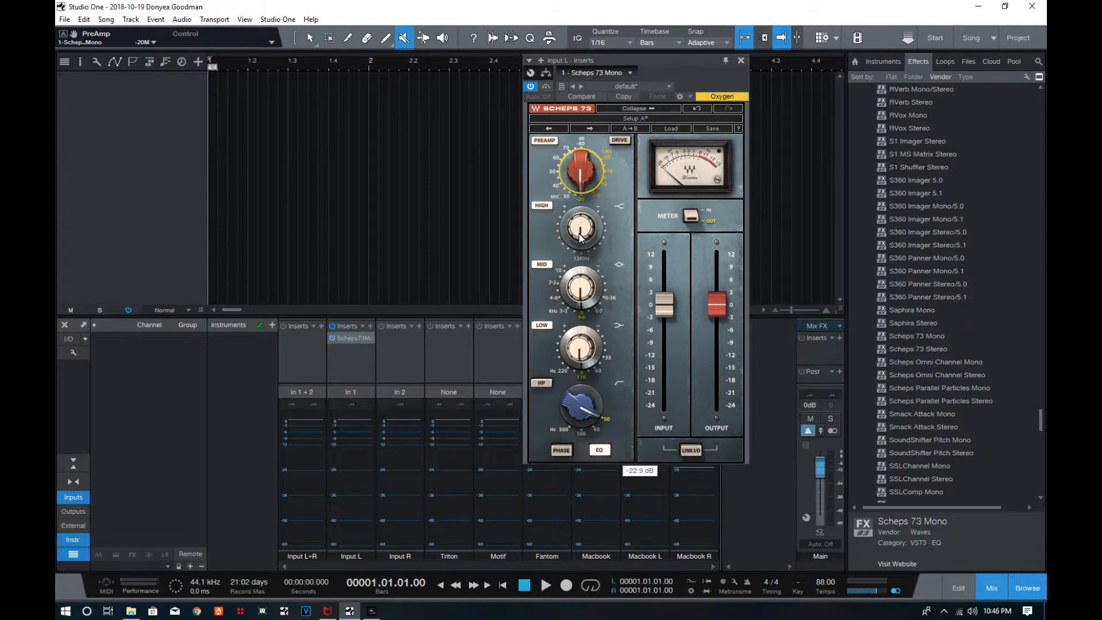
pyautogui.moveTo(583, 400)
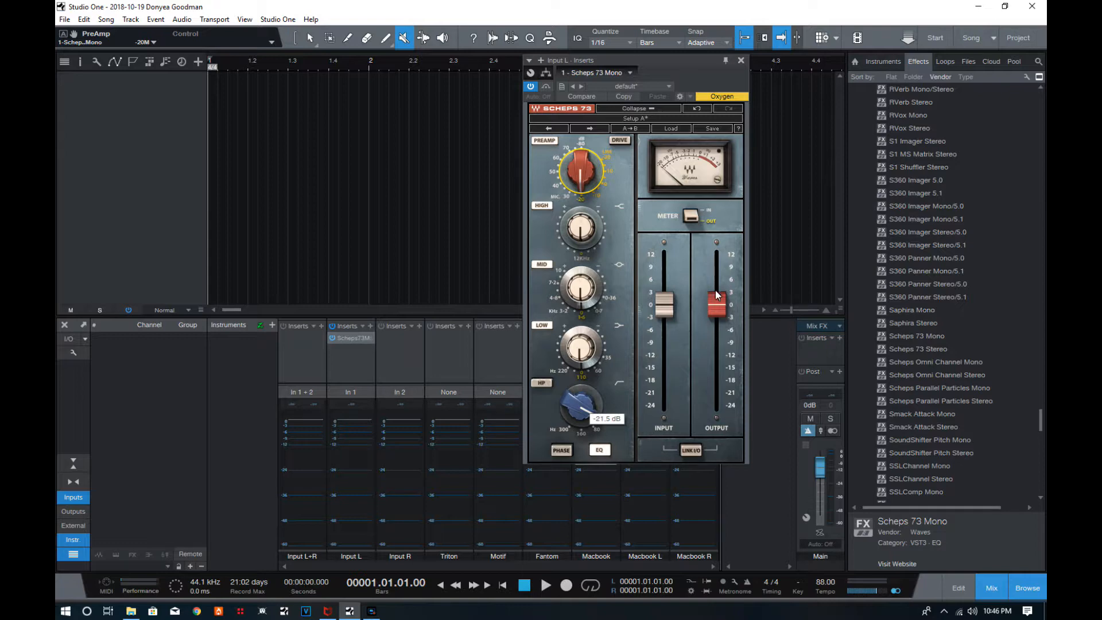
# View the loadable presets of Scheps 73 Mono and close the plug-in window.
pyautogui.click(673, 128)
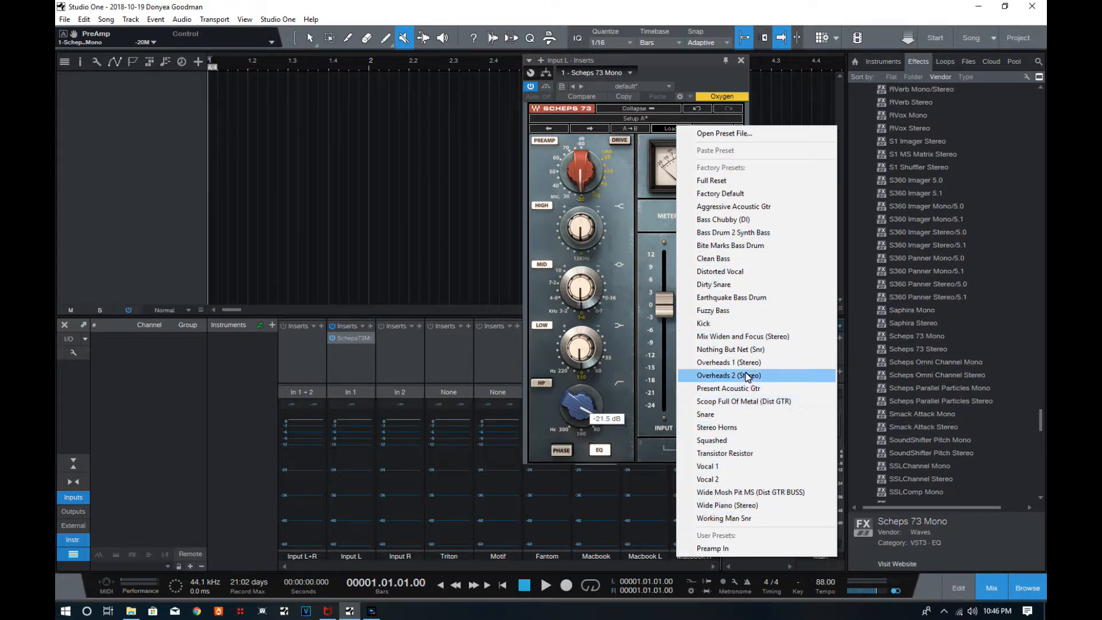
pyautogui.click(713, 76)
pyautogui.click(741, 60)
# Insert SSLGChannel Mono after Scheps 73 Mono on the Input L channel and close its window.
pyautogui.scroll(-3, 910, 347)
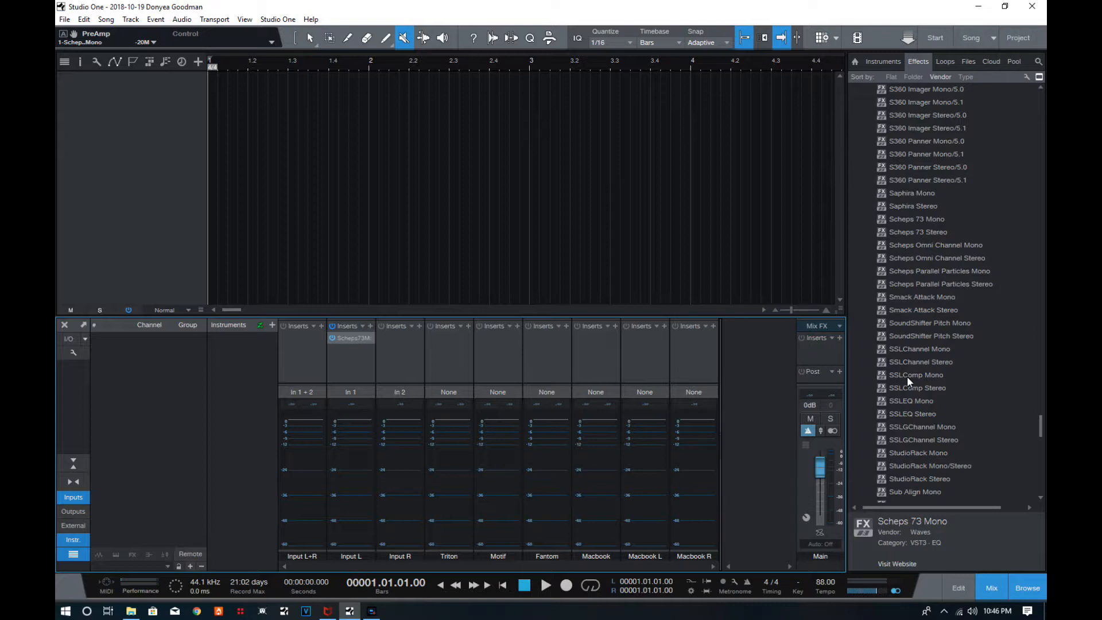
pyautogui.moveTo(904, 425); pyautogui.dragTo(356, 357)
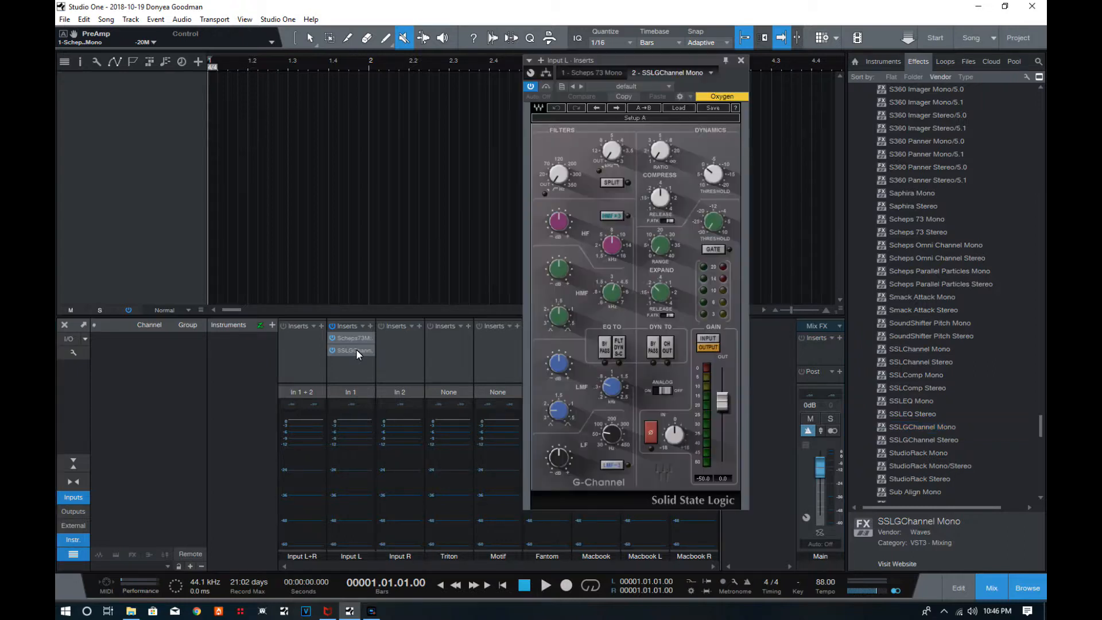
pyautogui.moveTo(649, 56); pyautogui.dragTo(520, 45)
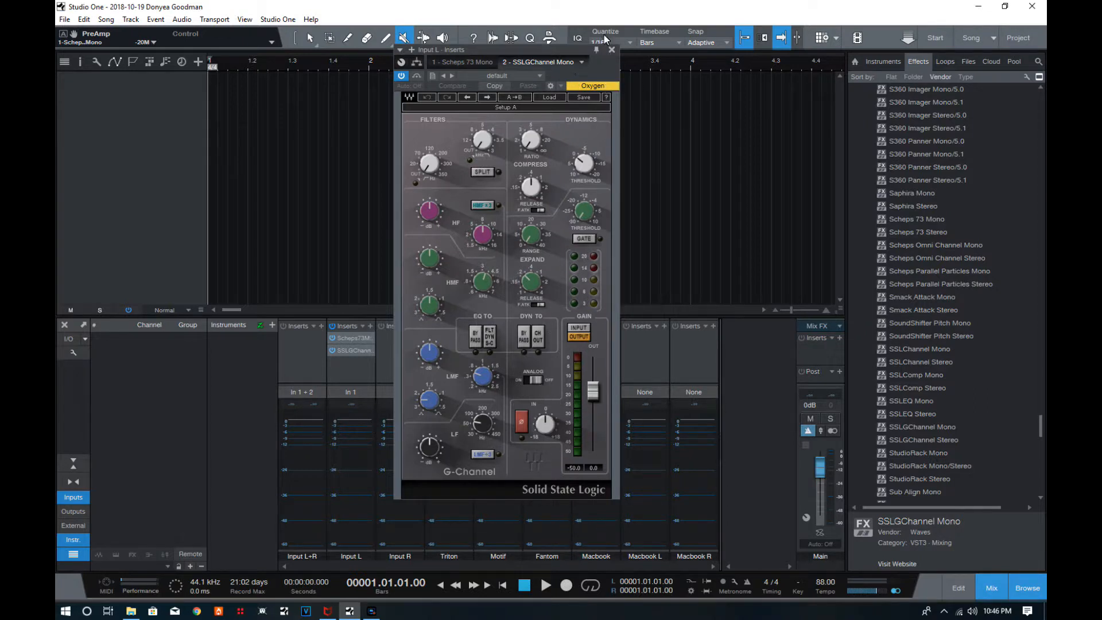
pyautogui.click(612, 50)
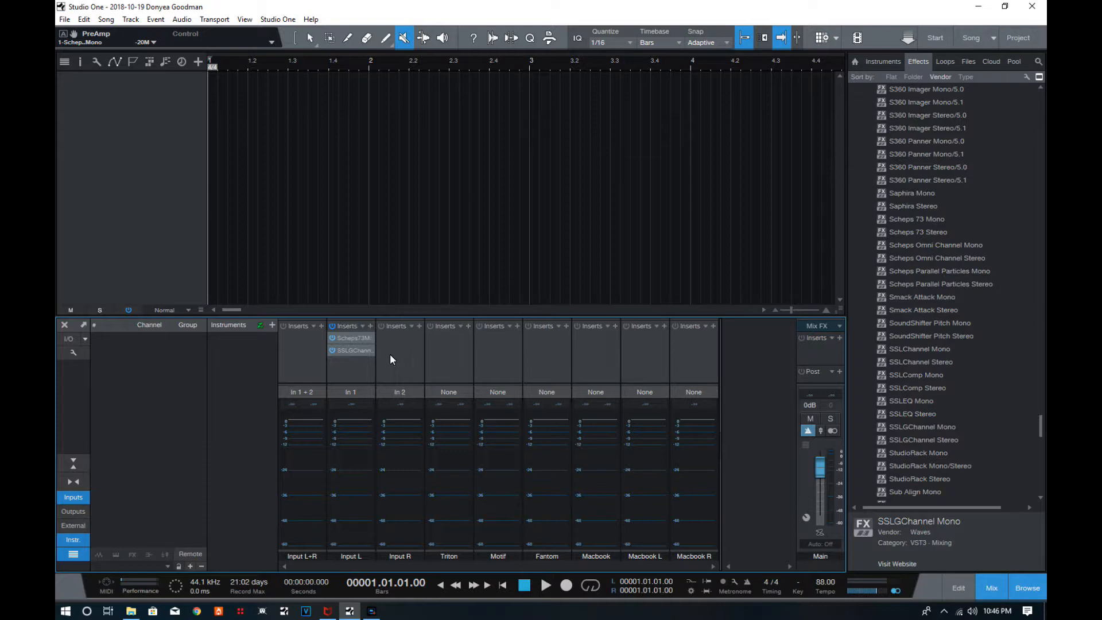
# Remove both Scheps 73 Mono and SSLGChannel Mono from the Input L channel's inserts.
pyautogui.rightClick(359, 337)
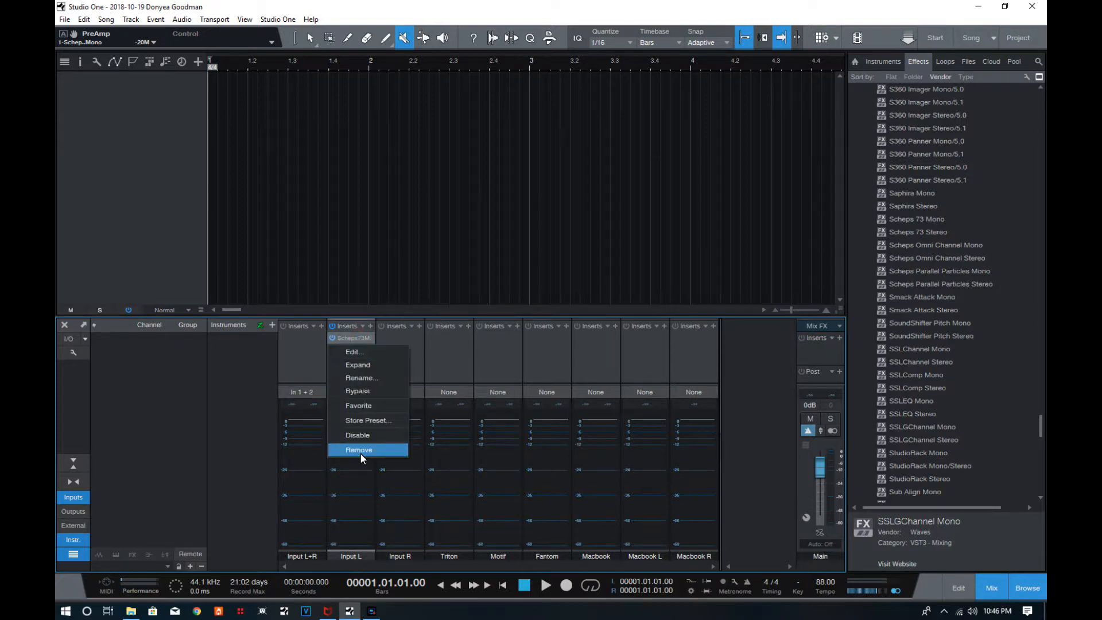
pyautogui.click(356, 453)
pyautogui.rightClick(347, 338)
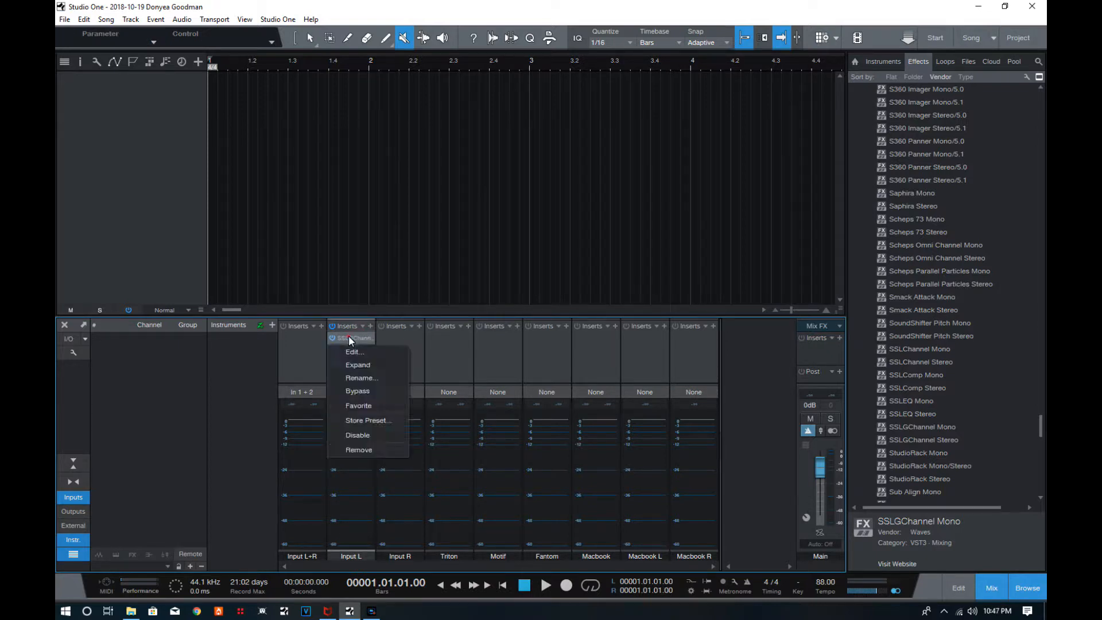
pyautogui.click(366, 451)
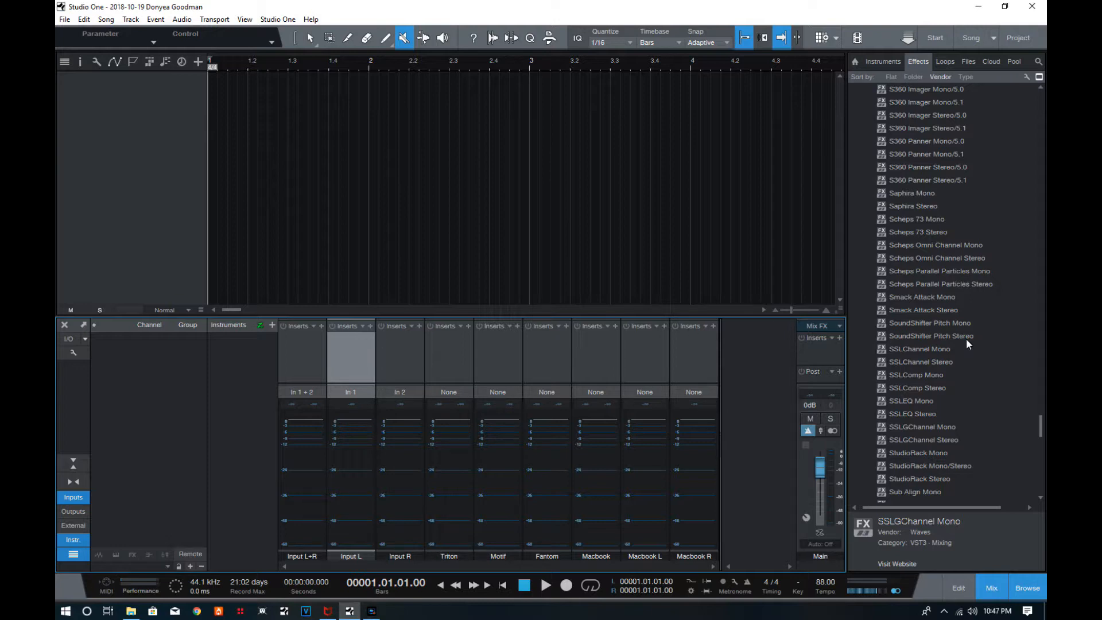
# Insert the Waves CLA-2A Mono compressor on the Input L channel, view its window, and remove it from the inserts.
pyautogui.scroll(2, 907, 349)
pyautogui.scroll(20, 904, 285)
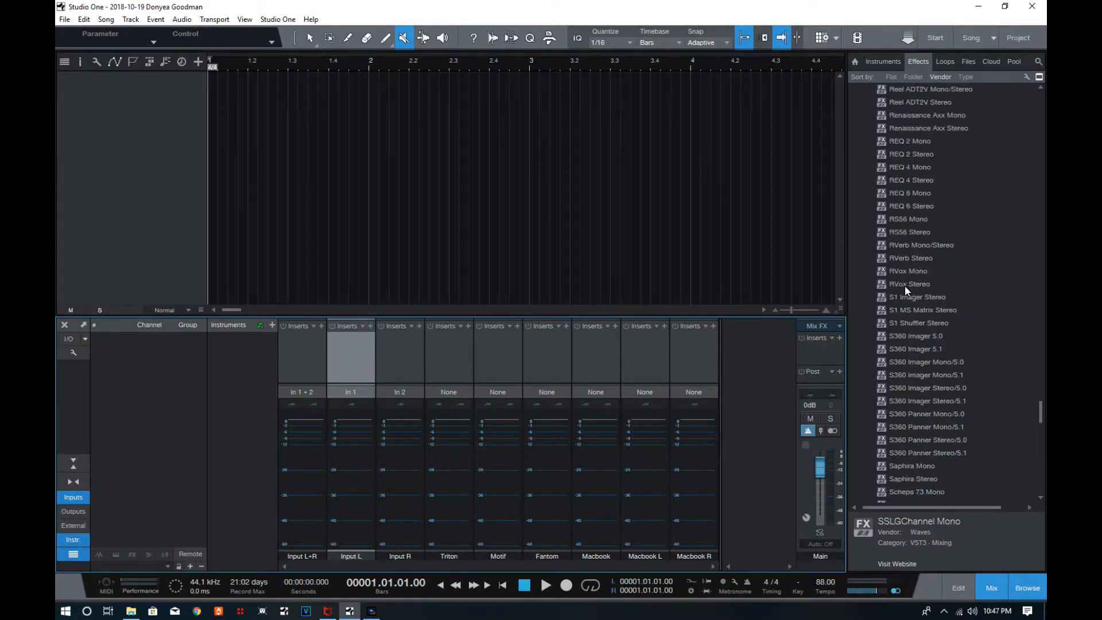
pyautogui.scroll(20, 904, 284)
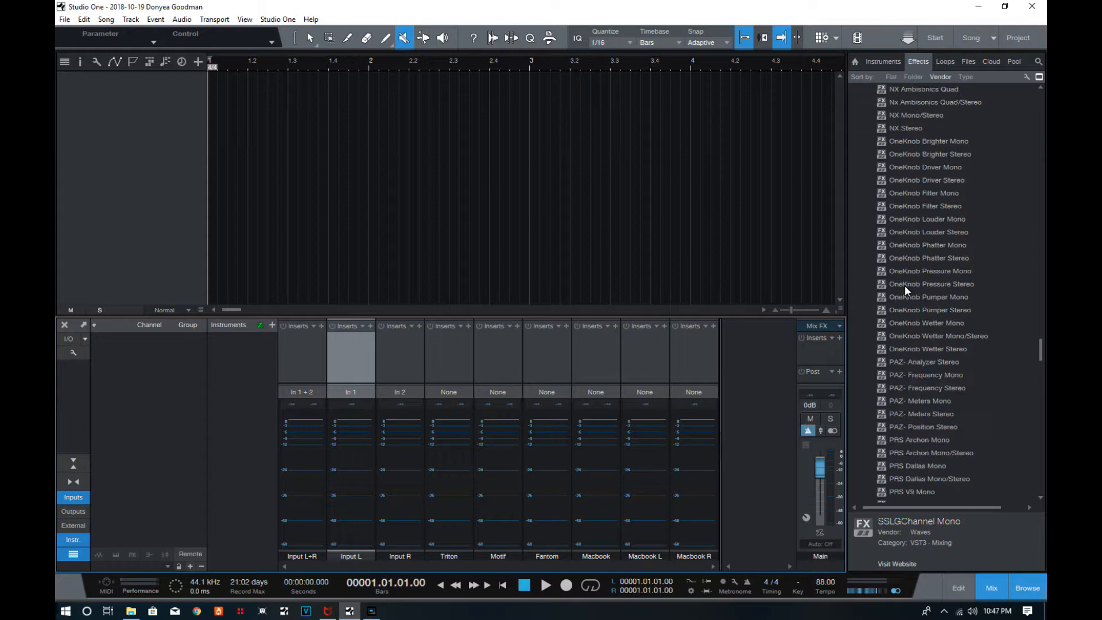
pyautogui.moveTo(1043, 327); pyautogui.dragTo(1024, 181)
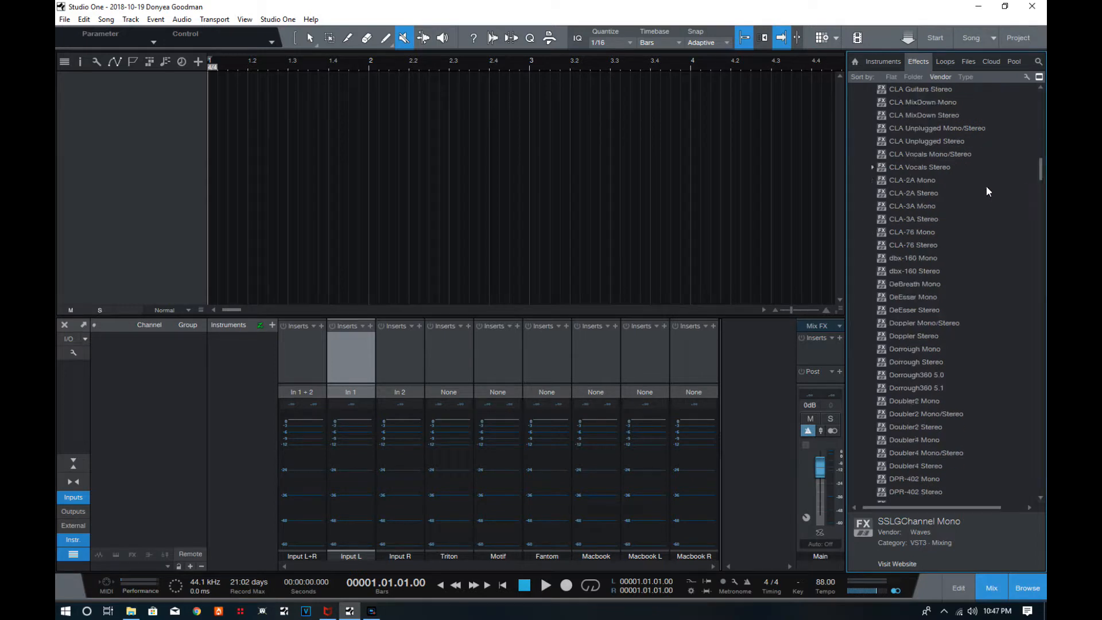
pyautogui.moveTo(908, 183); pyautogui.dragTo(353, 352)
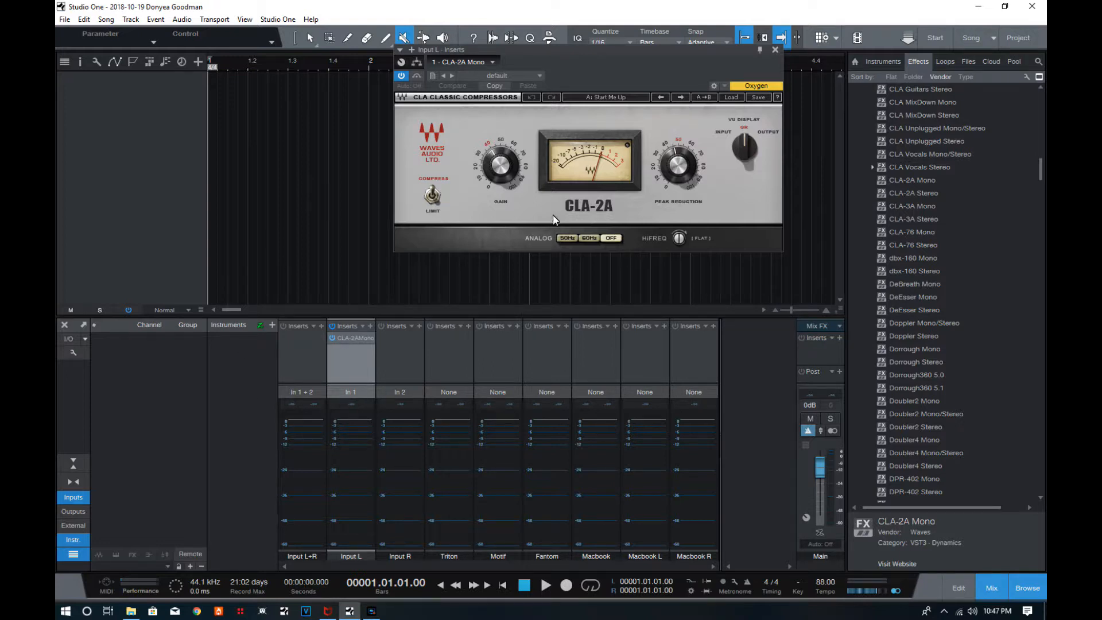
pyautogui.click(775, 51)
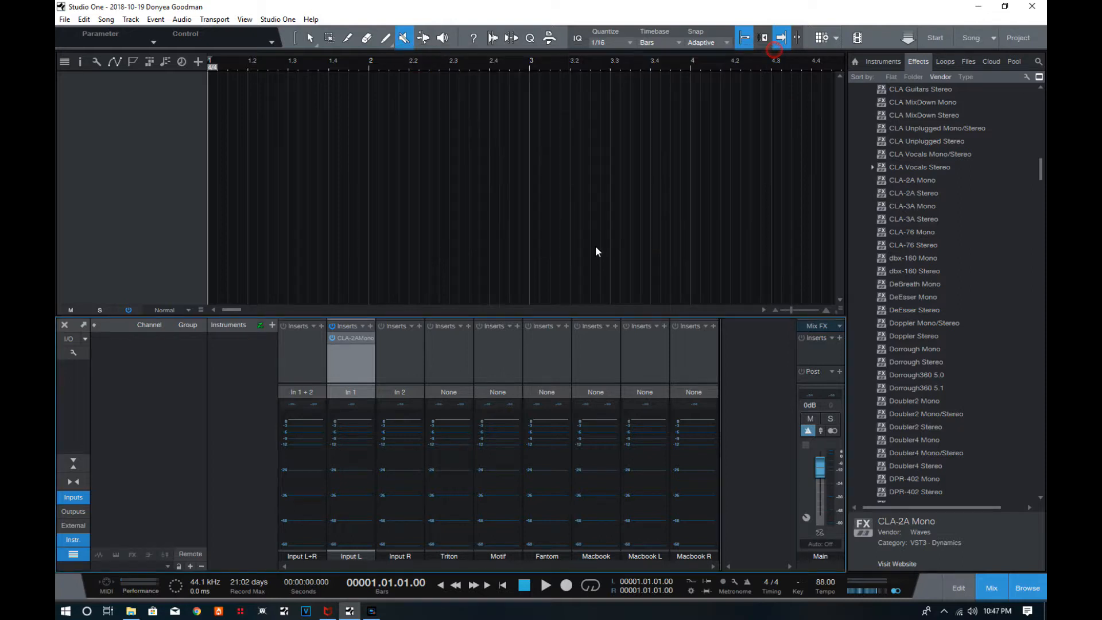
pyautogui.rightClick(348, 338)
pyautogui.click(361, 455)
# Collapse the Celemony folder and expand the PreSonus folder in the effects list.
pyautogui.scroll(3, 979, 398)
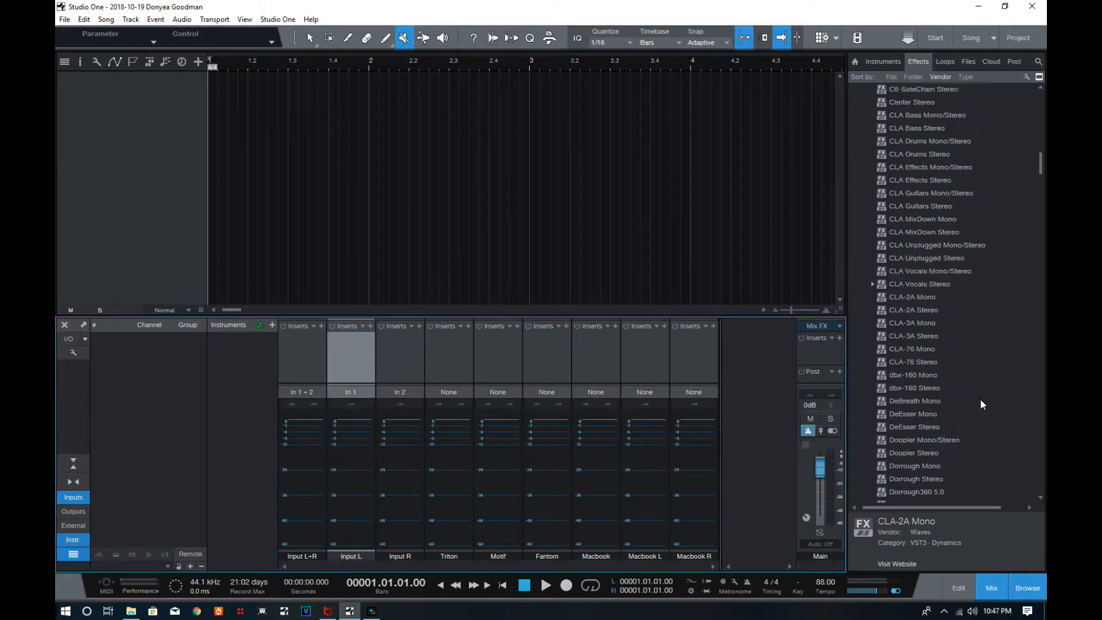
pyautogui.moveTo(1039, 163); pyautogui.dragTo(1028, 101)
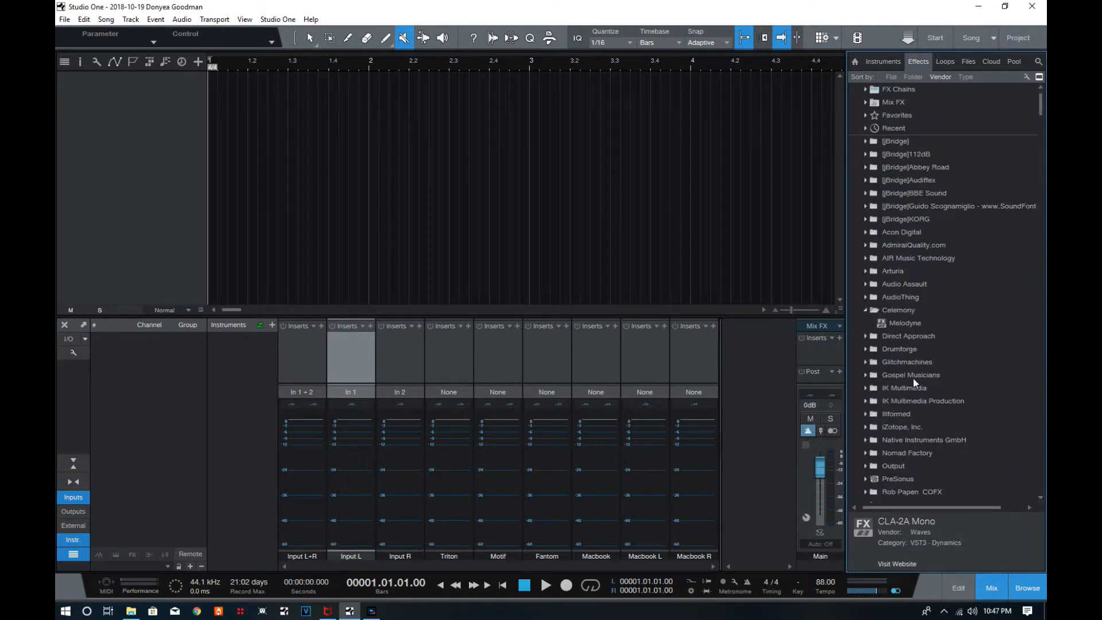
pyautogui.click(866, 310)
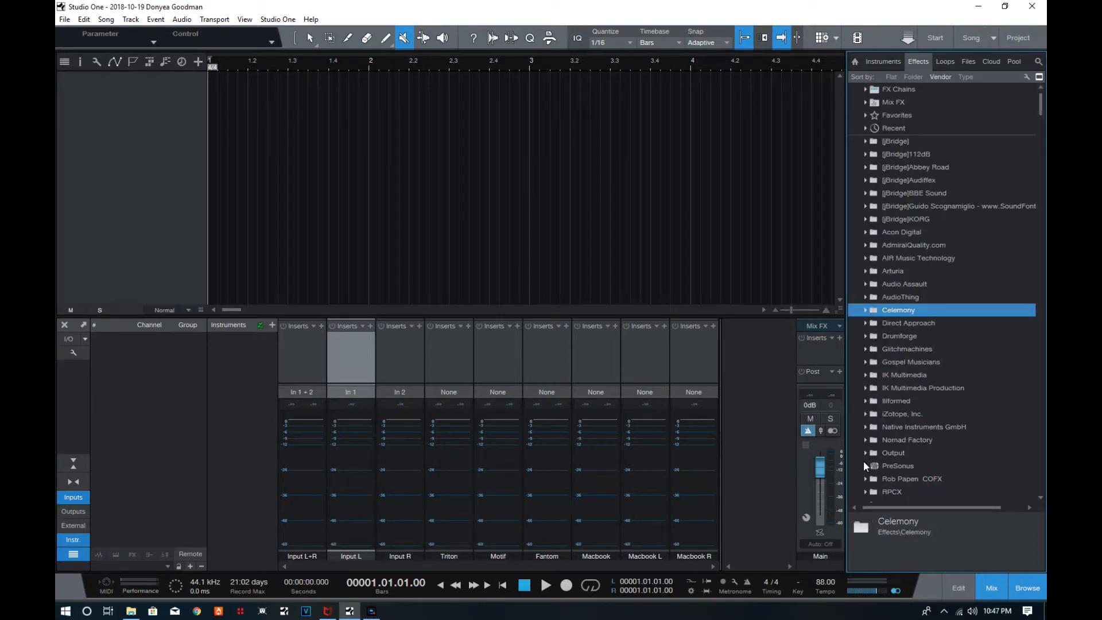
pyautogui.click(864, 465)
# Look through the PreSonus effects and insert Fat Channel on the Input L channel.
pyautogui.scroll(-5, 883, 436)
pyautogui.scroll(-6, 905, 356)
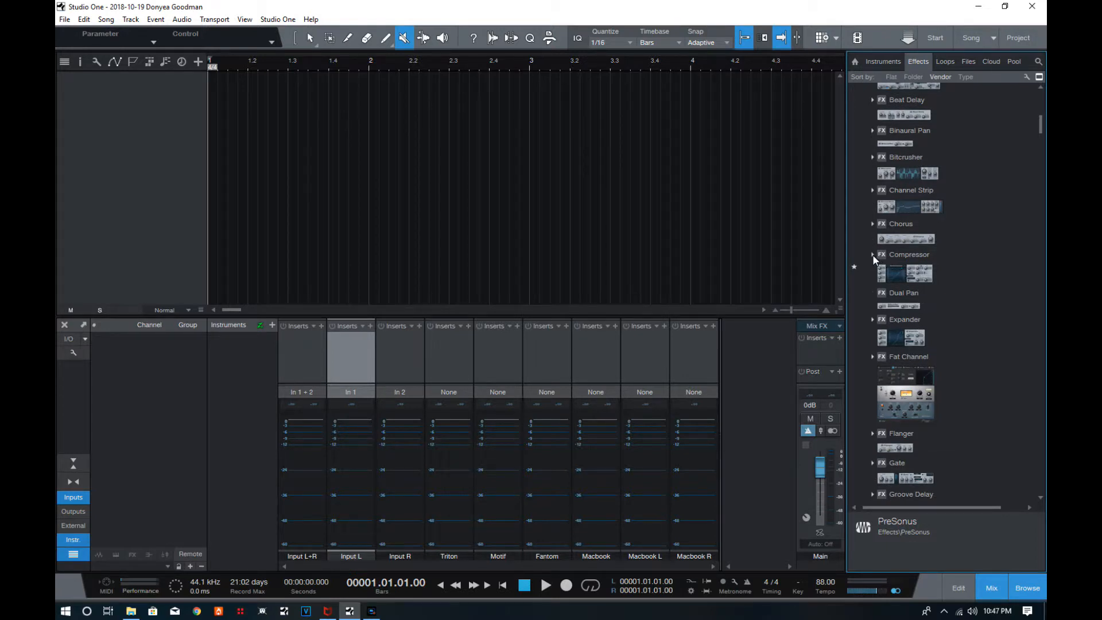
pyautogui.scroll(2, 886, 273)
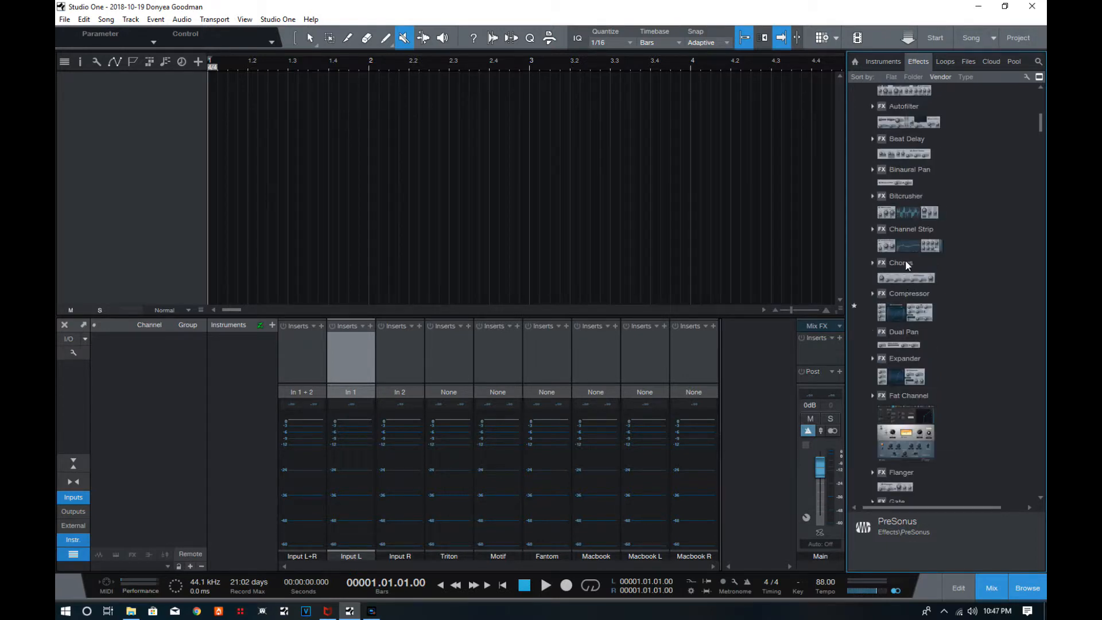
pyautogui.scroll(-10, 904, 261)
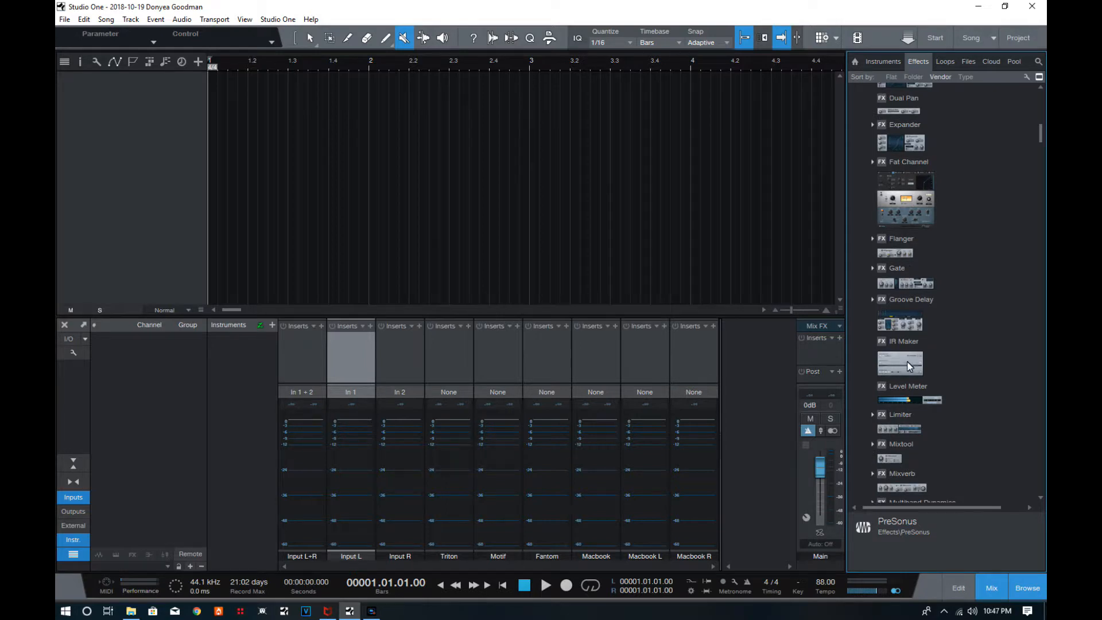
pyautogui.scroll(15, 895, 258)
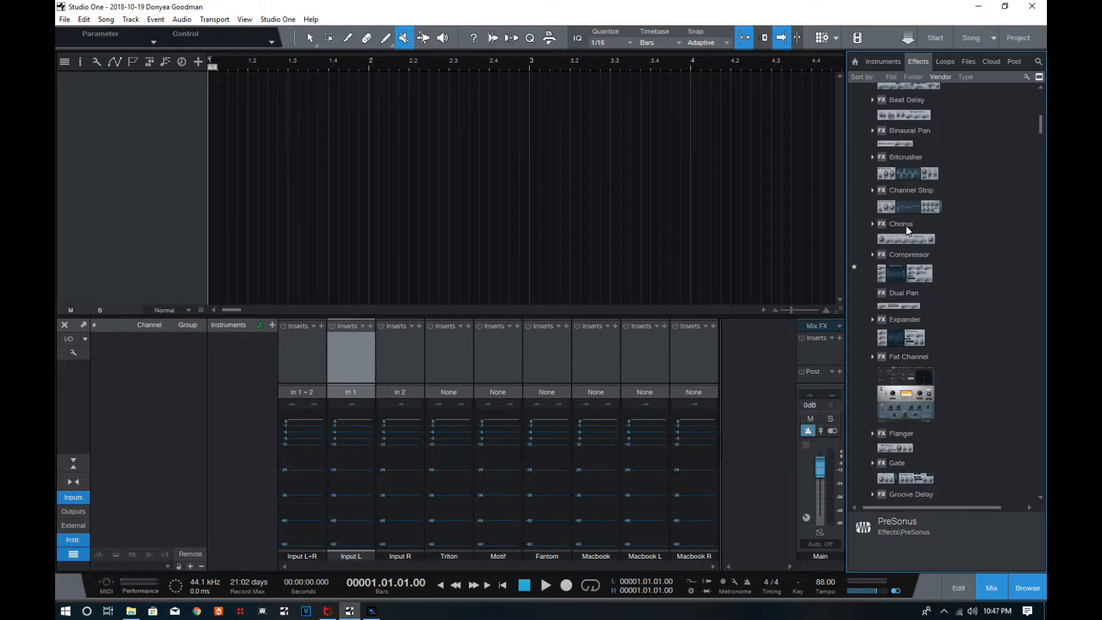
pyautogui.scroll(-9, 912, 189)
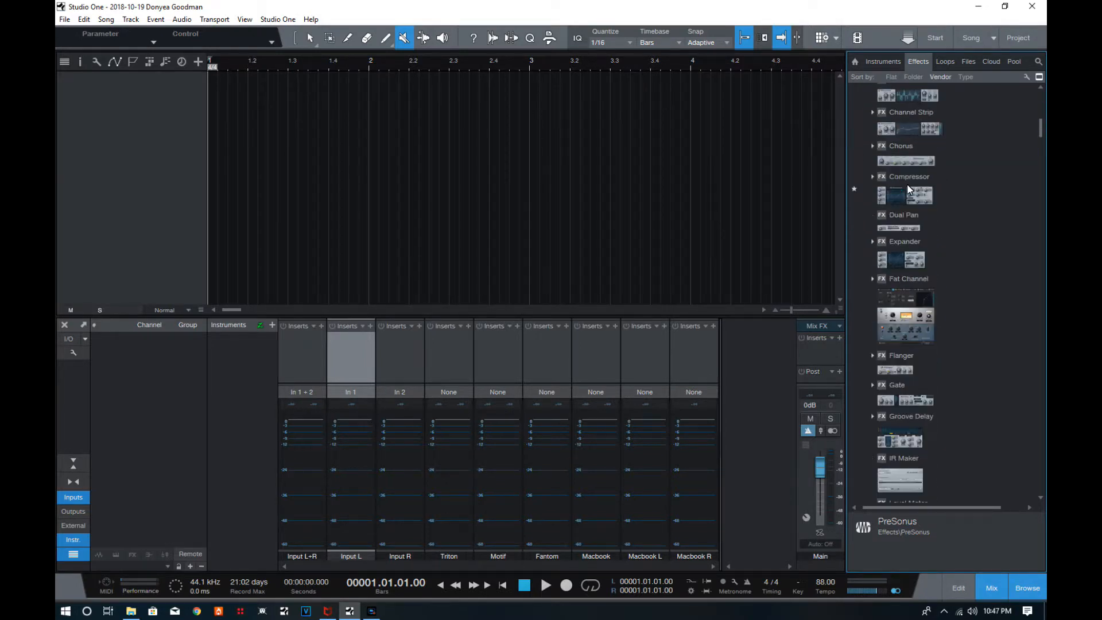
pyautogui.scroll(-2, 906, 182)
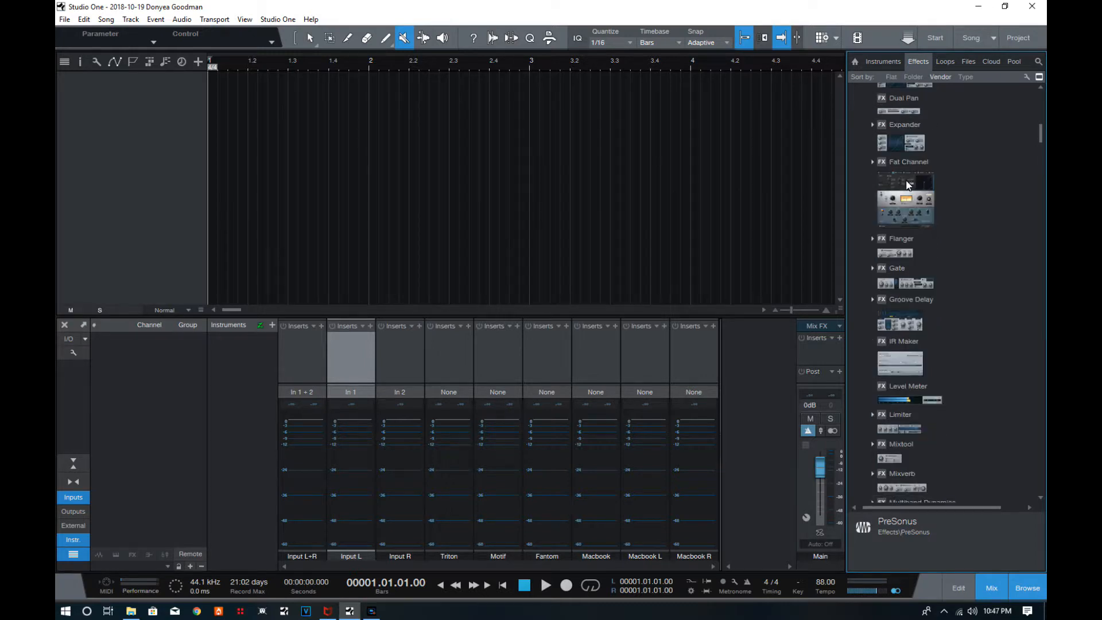
pyautogui.moveTo(895, 165); pyautogui.dragTo(343, 339)
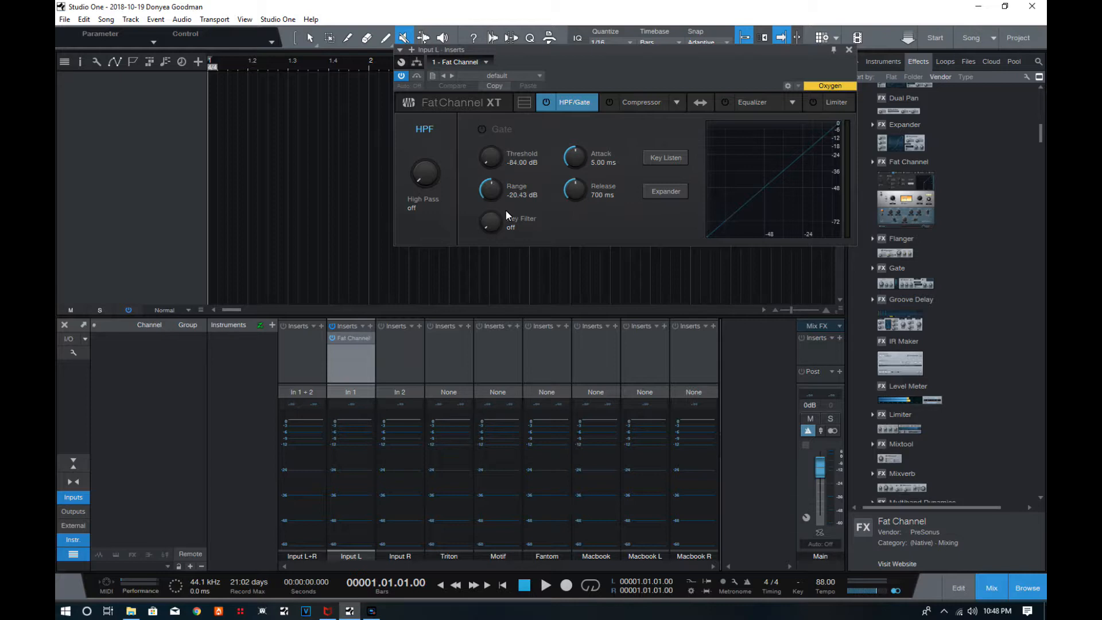
# Demonstrate Fat Channel's compressor models by switching to Tube and ending on FET.
pyautogui.click(644, 104)
pyautogui.click(679, 103)
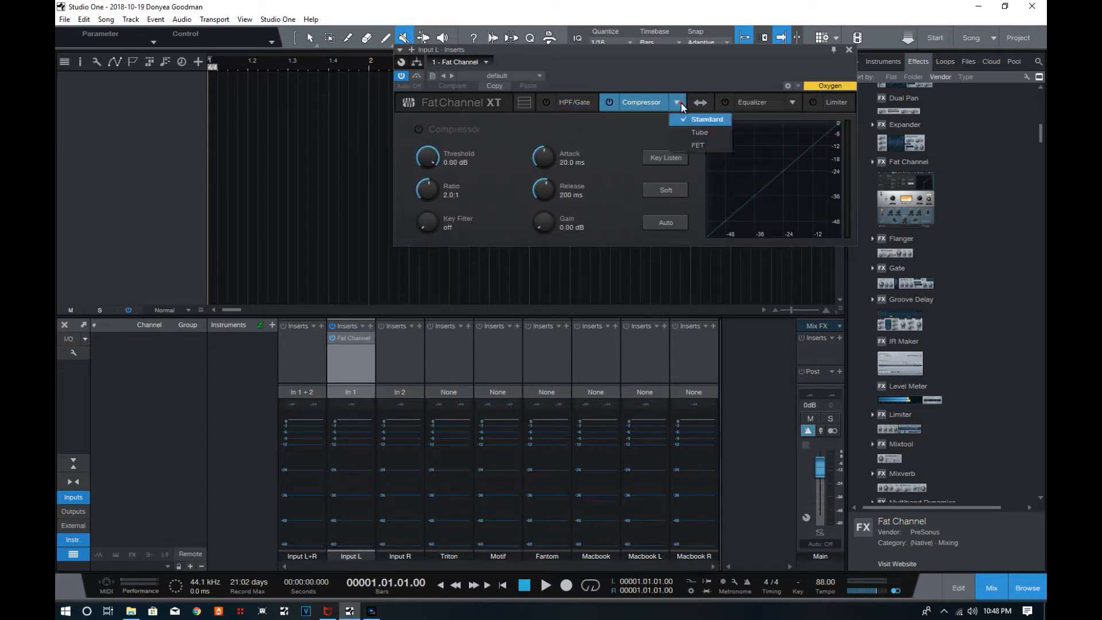
pyautogui.click(686, 134)
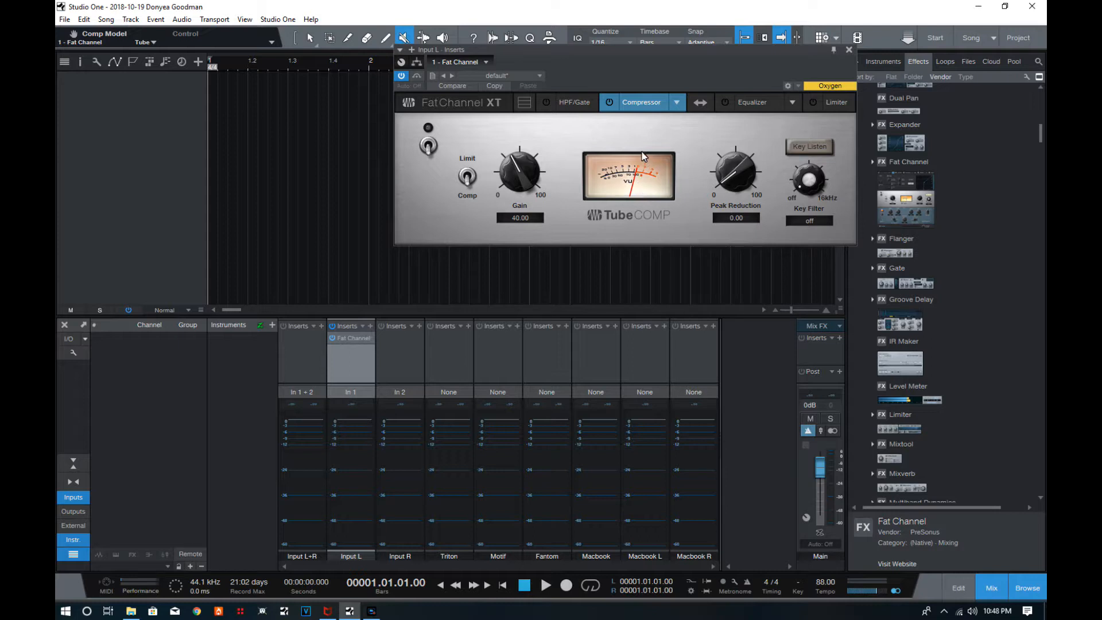
pyautogui.click(670, 102)
pyautogui.click(669, 105)
pyautogui.click(674, 106)
pyautogui.click(695, 145)
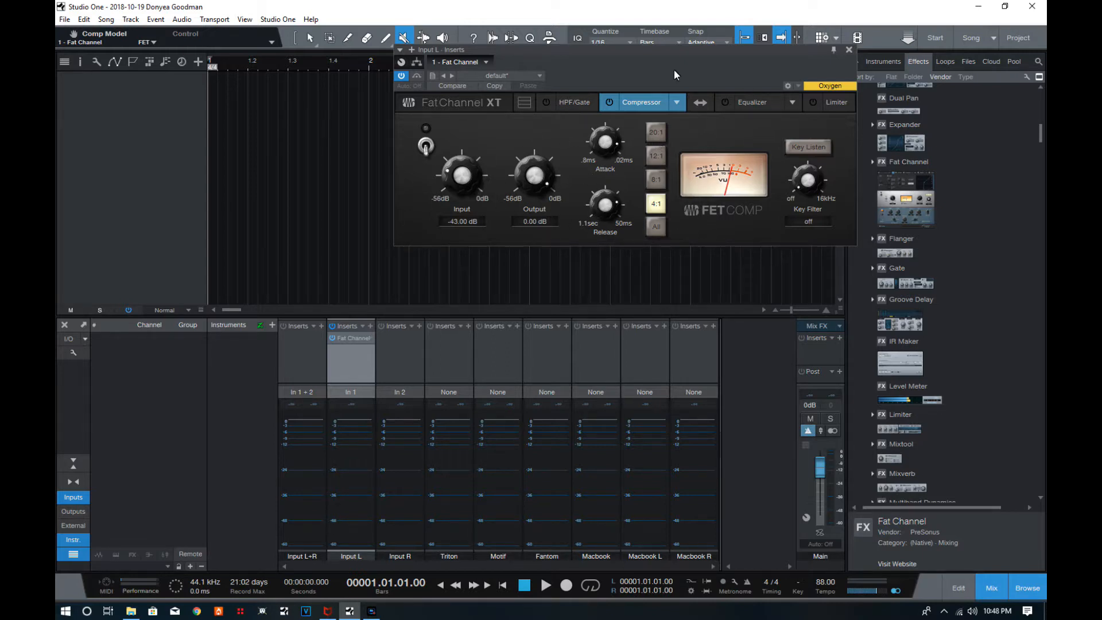
# Demonstrate Fat Channel's equalizer models by switching to Passive, Vintage and back to Standard.
pyautogui.moveTo(685, 52); pyautogui.dragTo(577, 56)
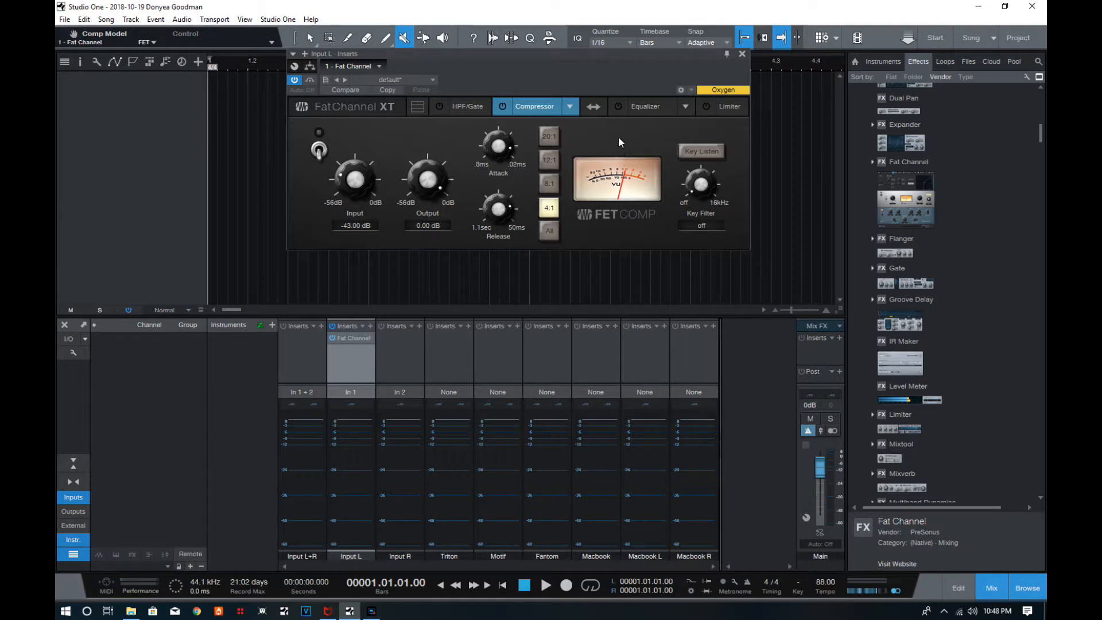
pyautogui.click(684, 108)
pyautogui.click(694, 140)
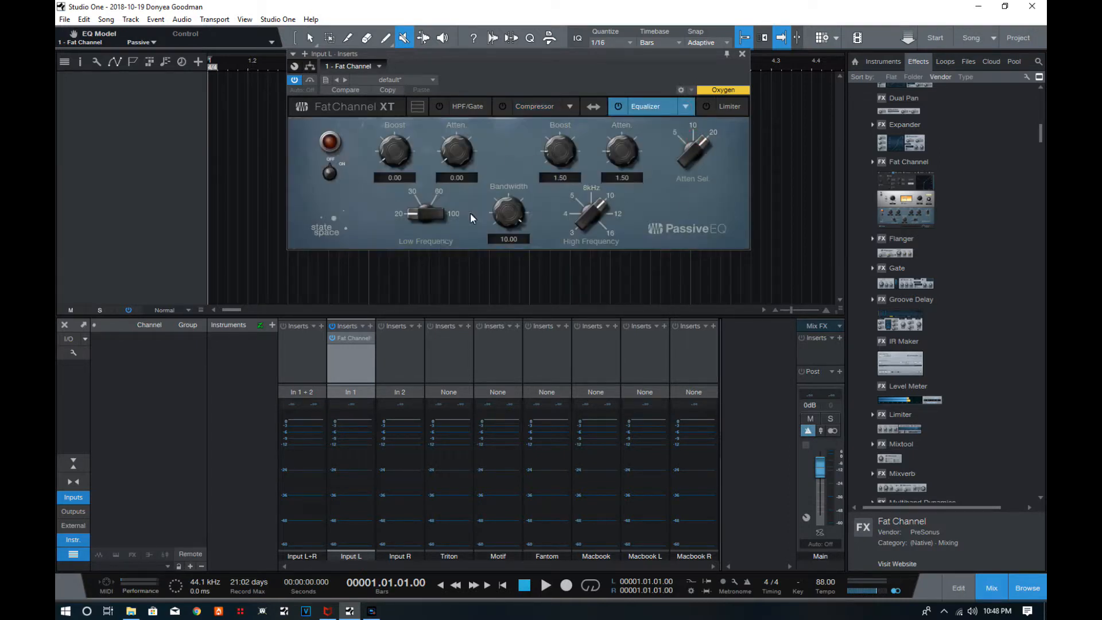
pyautogui.click(685, 106)
pyautogui.click(693, 156)
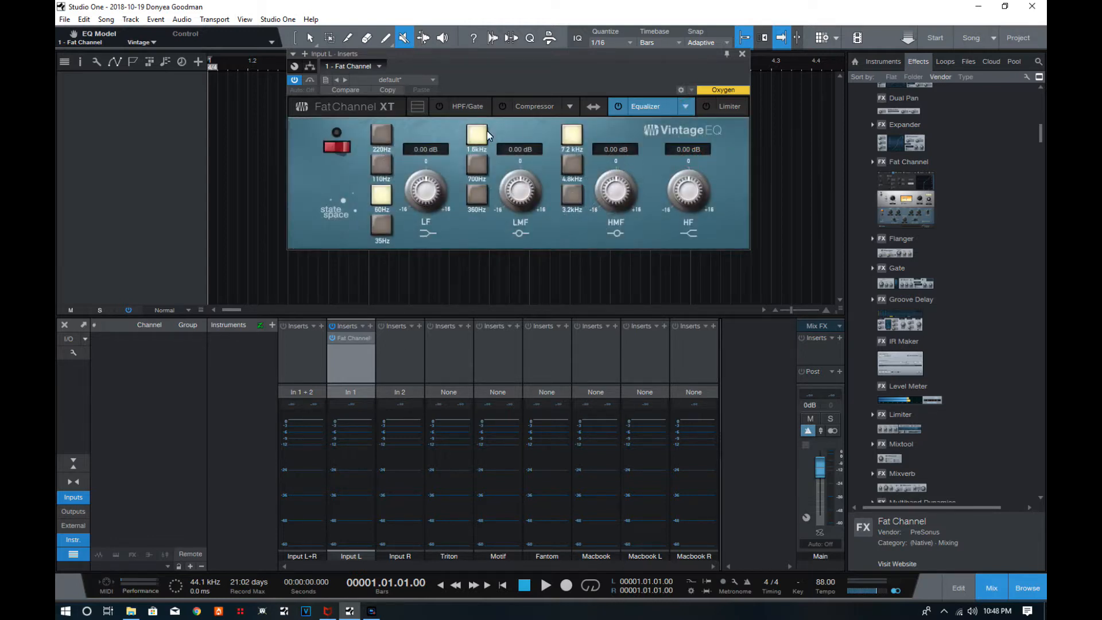
pyautogui.click(685, 107)
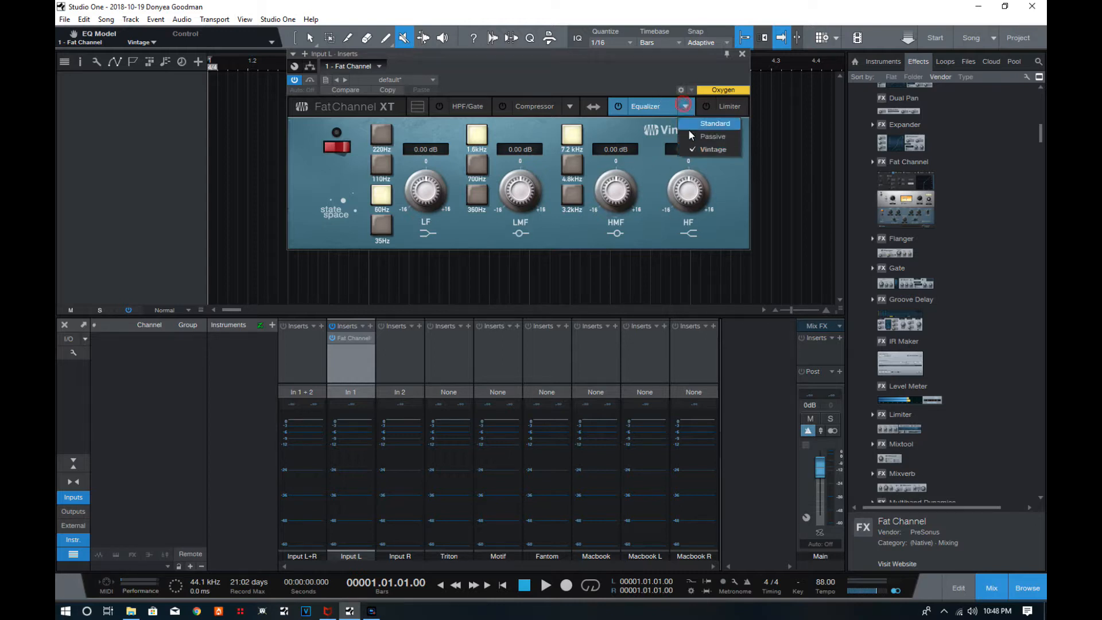
pyautogui.click(694, 127)
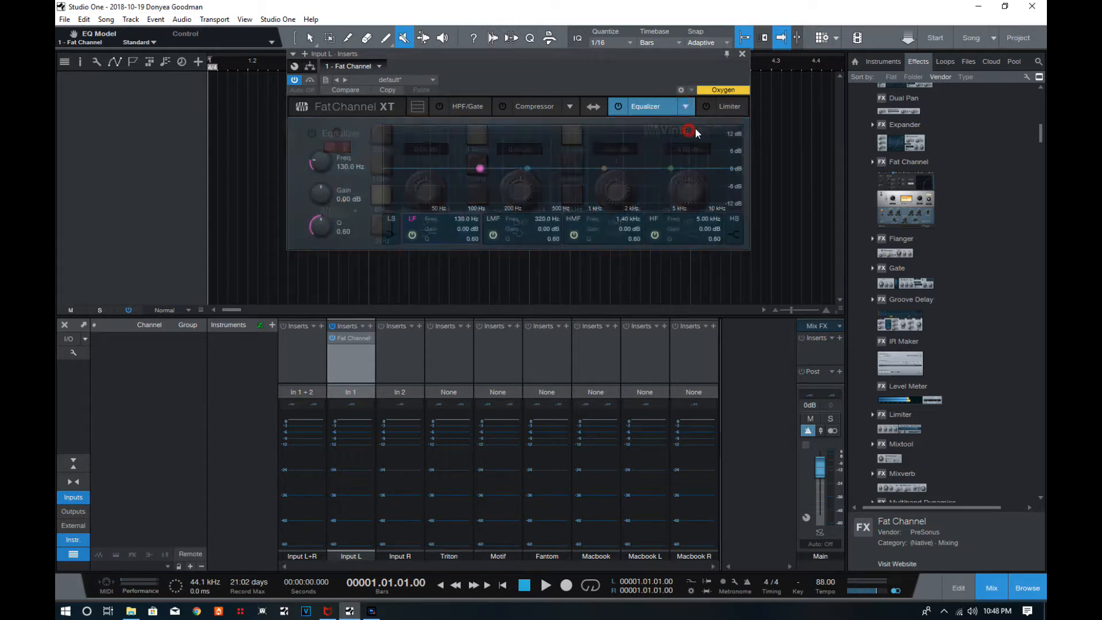
# Close the Fat Channel window and remove the plug-in from the Input L channel's inserts.
pyautogui.click(742, 55)
pyautogui.rightClick(332, 337)
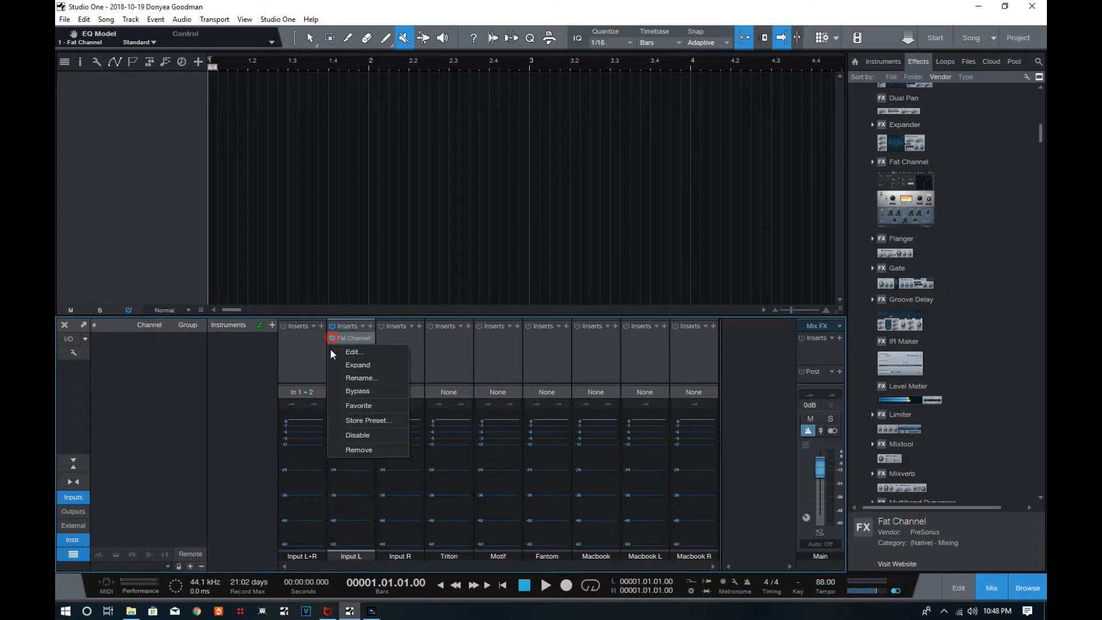
pyautogui.click(351, 450)
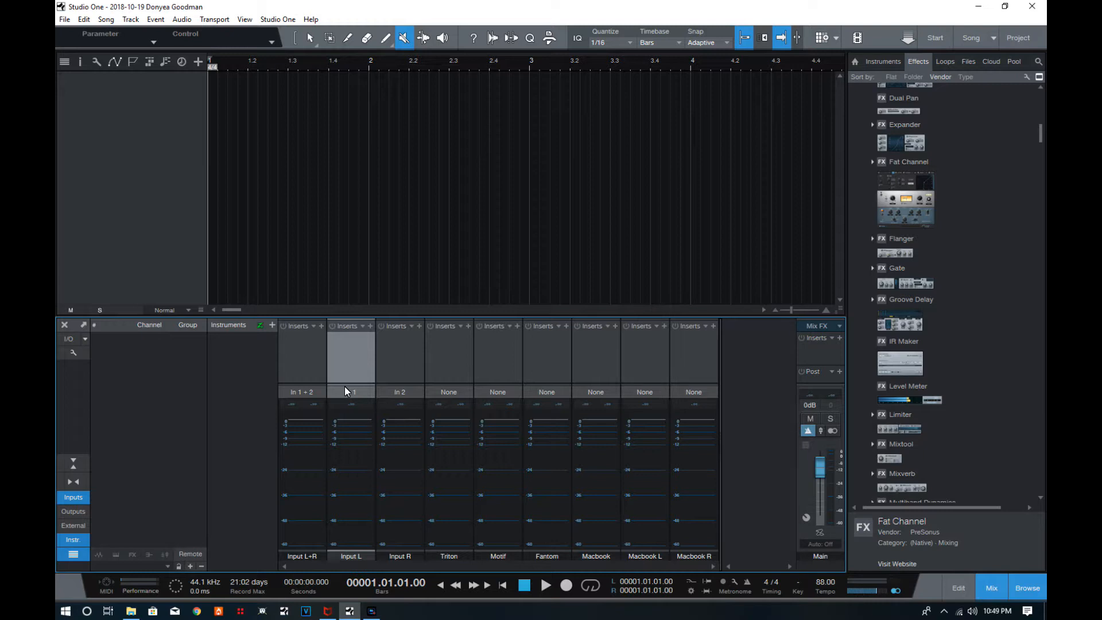
# Show the instruments in the browser and switch between the mixer and editor views, ending on the mixer.
pyautogui.click(883, 62)
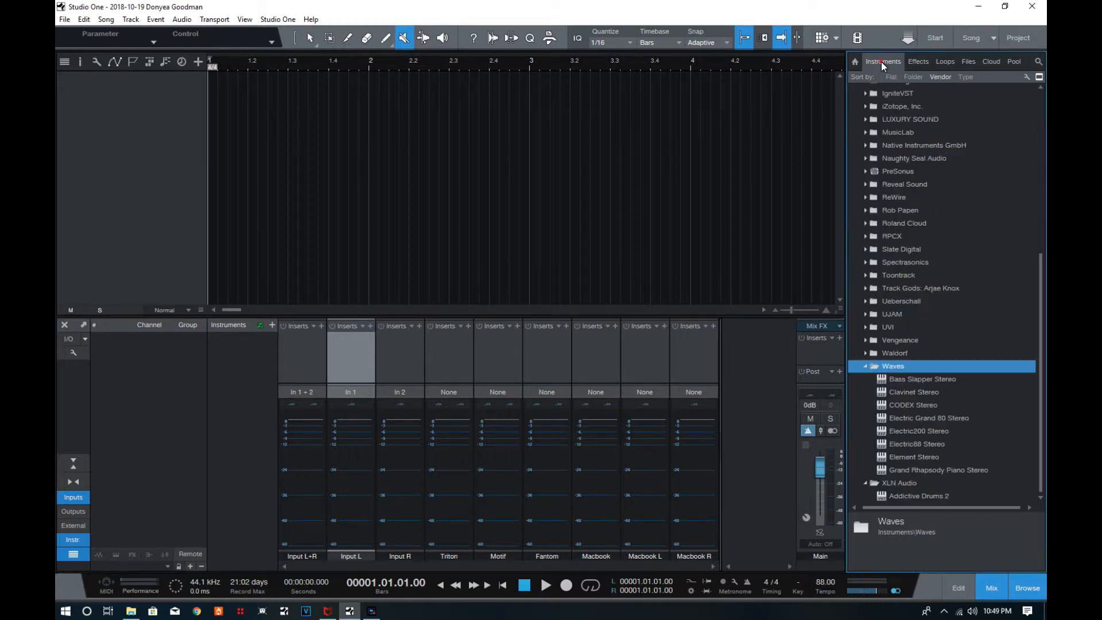
pyautogui.click(983, 590)
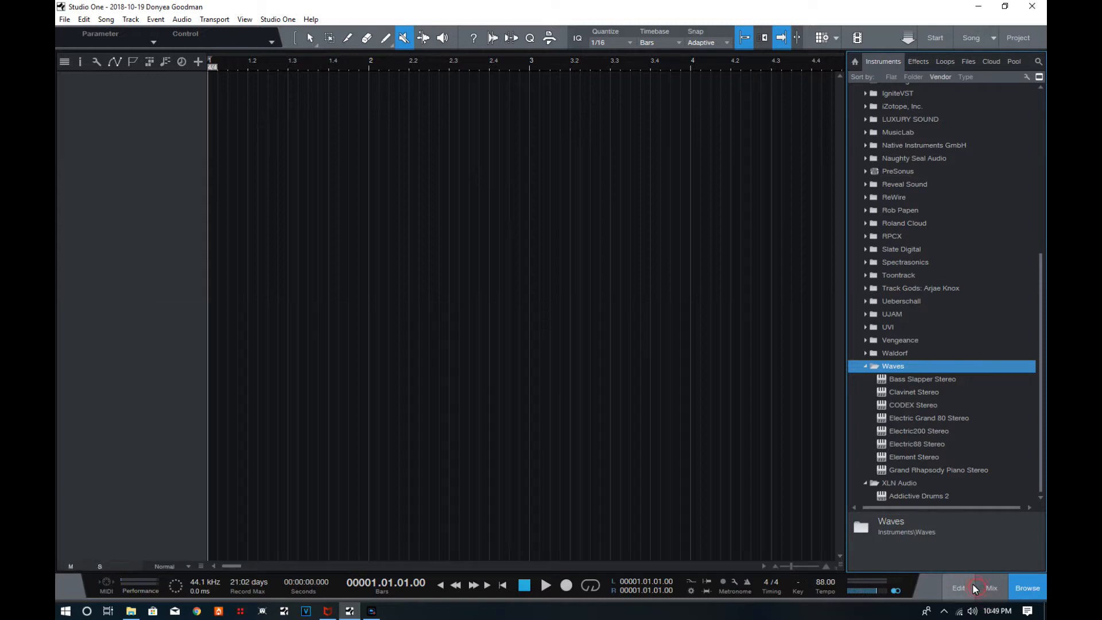
pyautogui.click(974, 587)
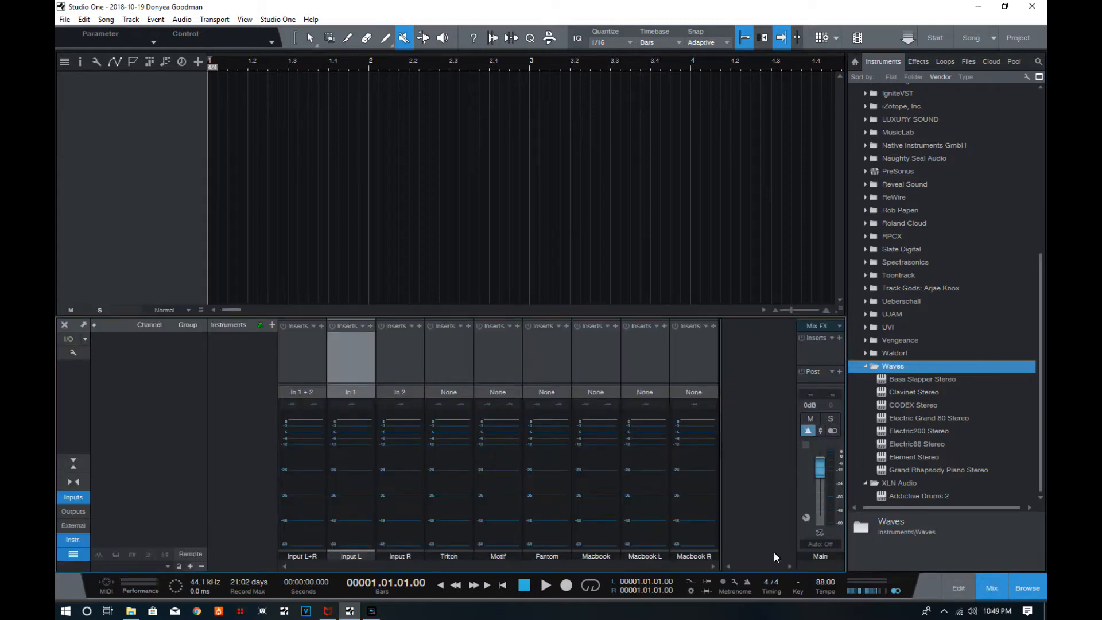
pyautogui.click(958, 588)
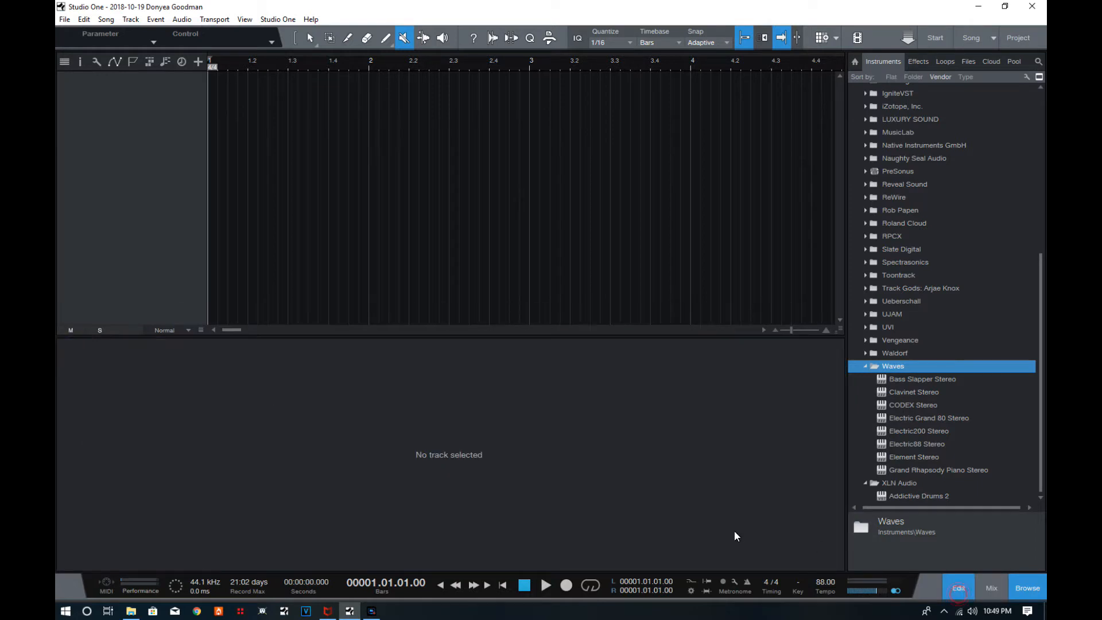
pyautogui.click(995, 588)
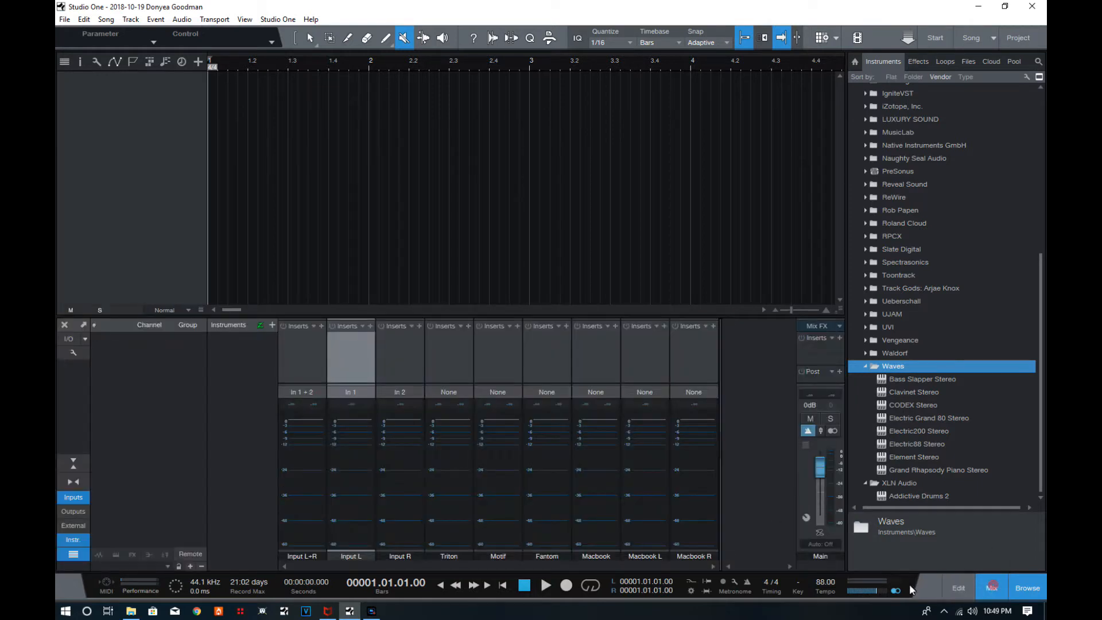
# Toggle the input channels' display in the mixer, leaving them hidden.
pyautogui.click(66, 503)
pyautogui.click(76, 498)
pyautogui.click(76, 499)
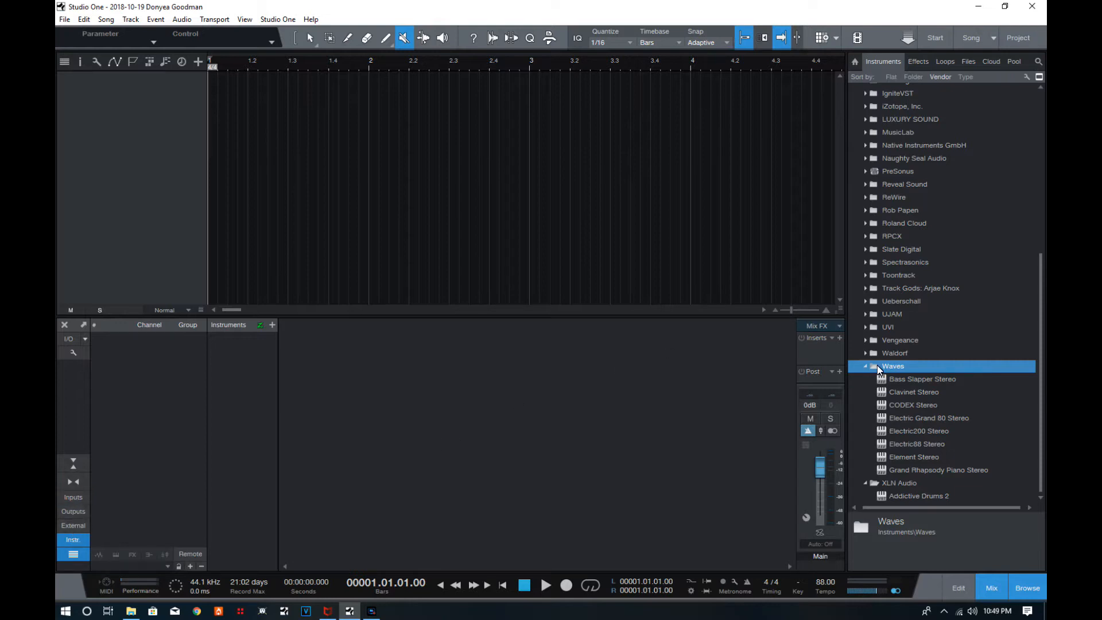
# Collapse the Waves and XLN Audio instrument folders and expand the Slate Digital folder.
pyautogui.click(862, 366)
pyautogui.click(864, 379)
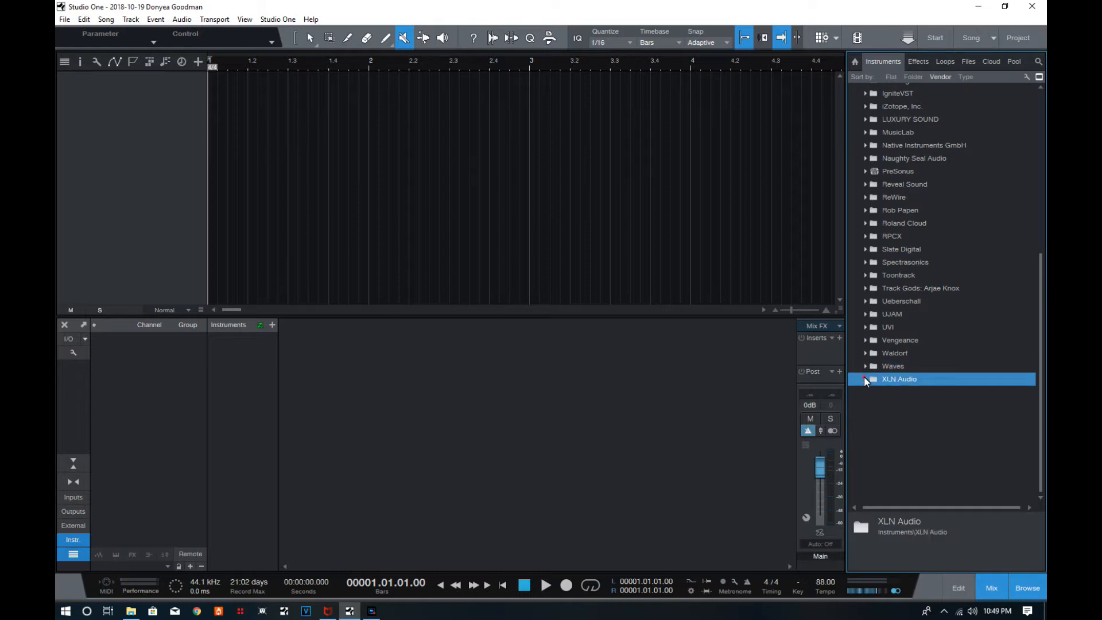
pyautogui.scroll(3, 866, 352)
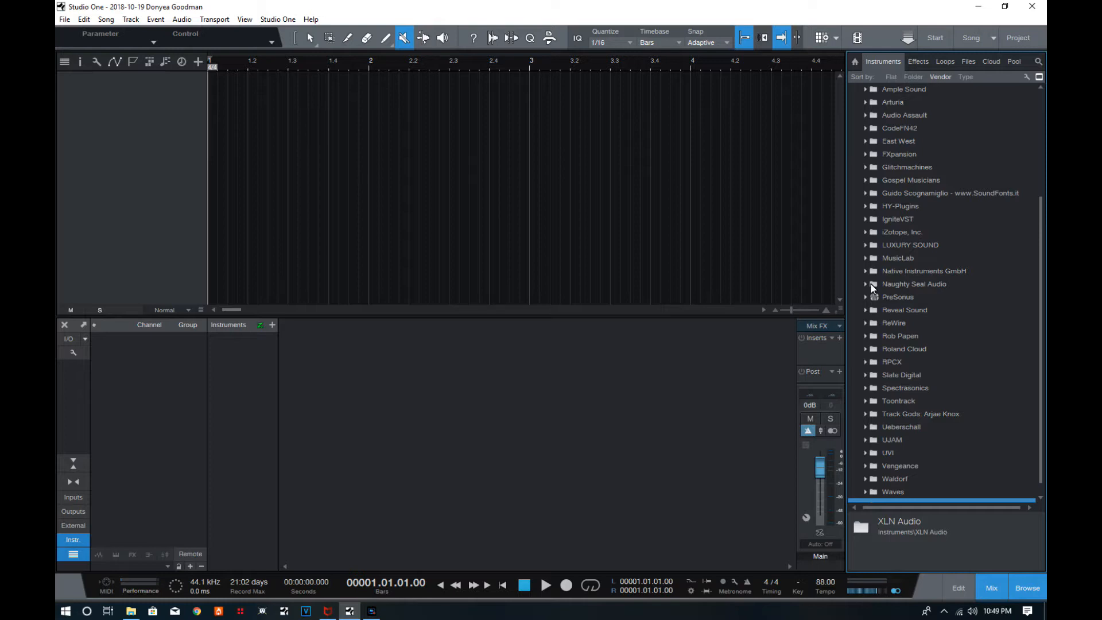
pyautogui.scroll(-1, 863, 295)
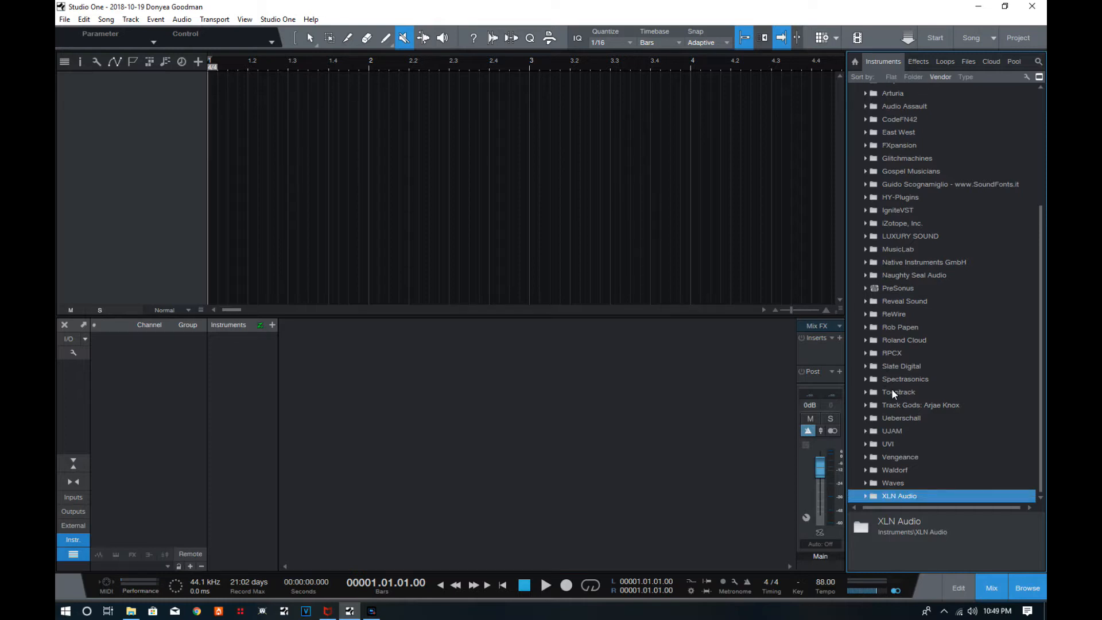
pyautogui.click(863, 365)
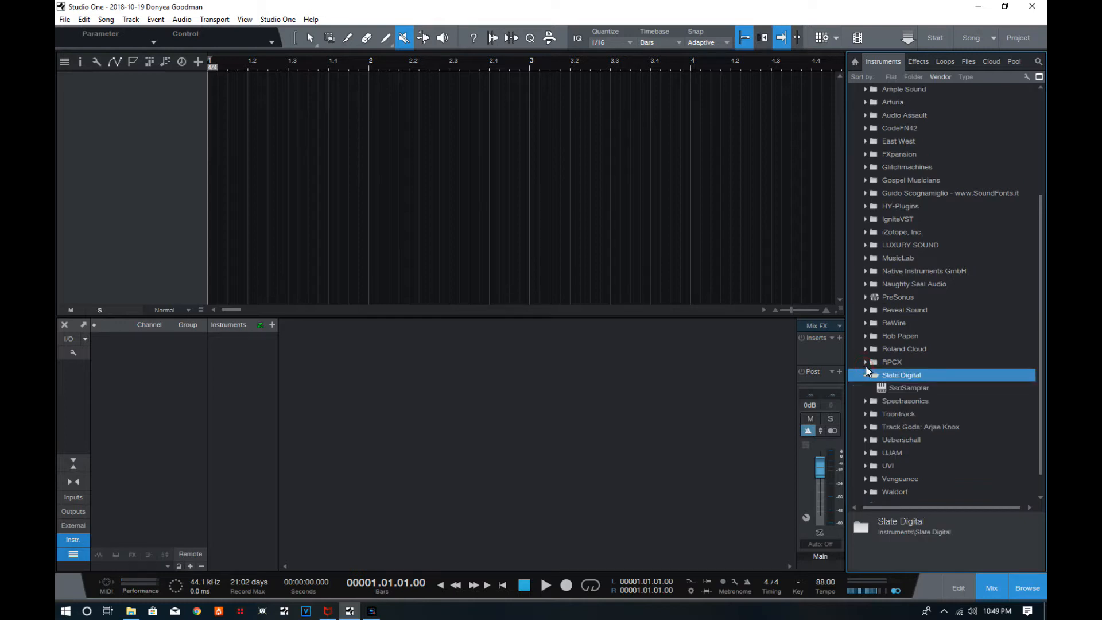
# Look through the effects and instrument lists in the browser, collapsing the Slate Digital folder and expanding the PreSonus folder.
pyautogui.click(865, 374)
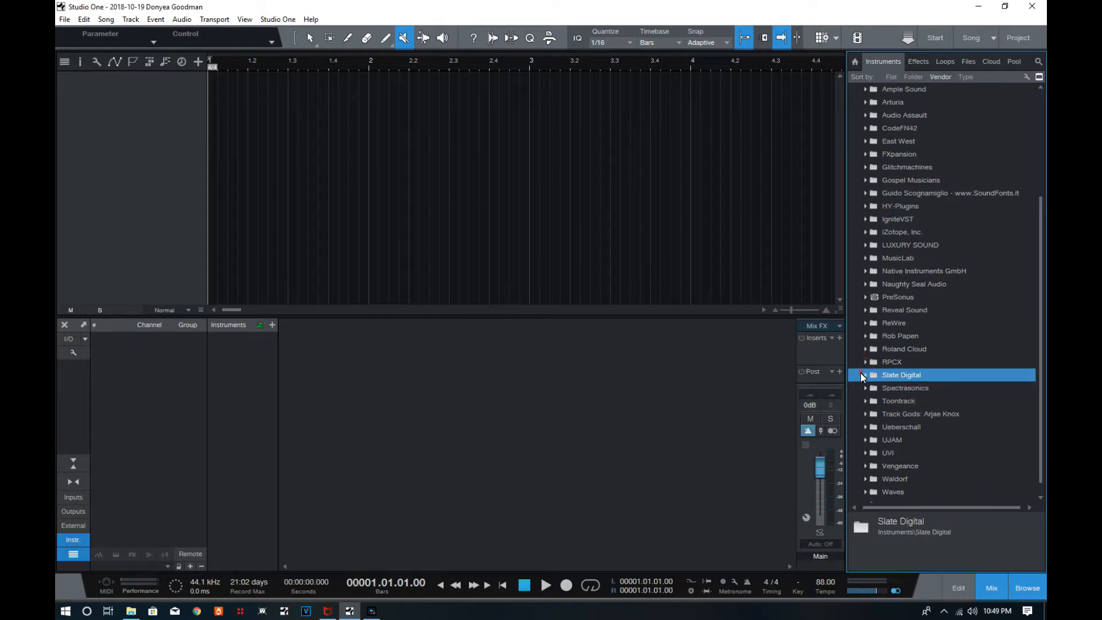
pyautogui.click(918, 62)
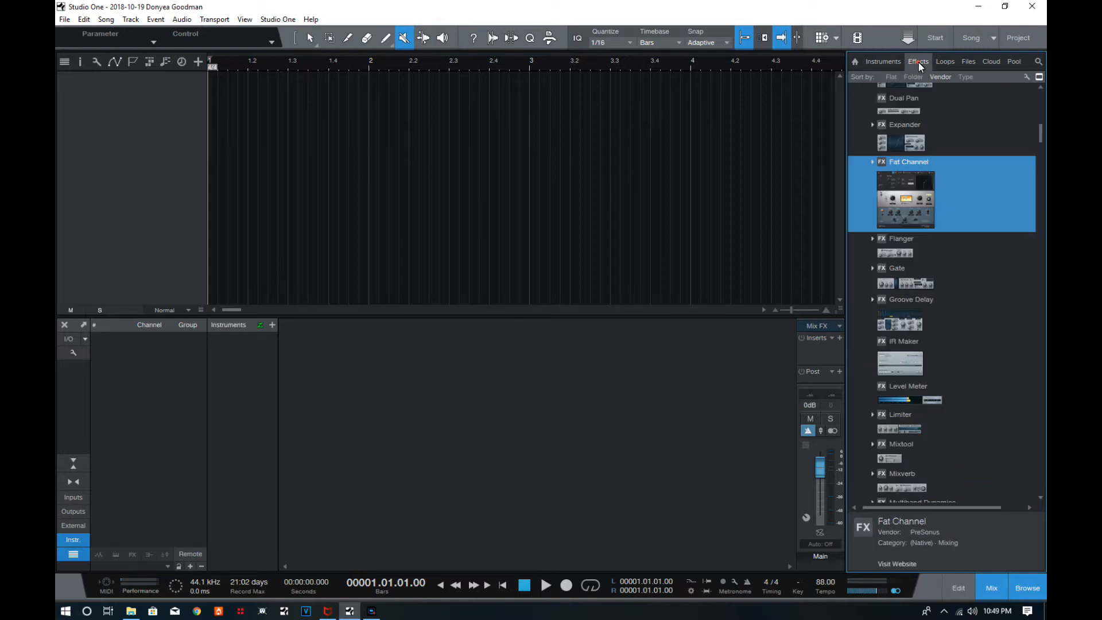
pyautogui.click(882, 59)
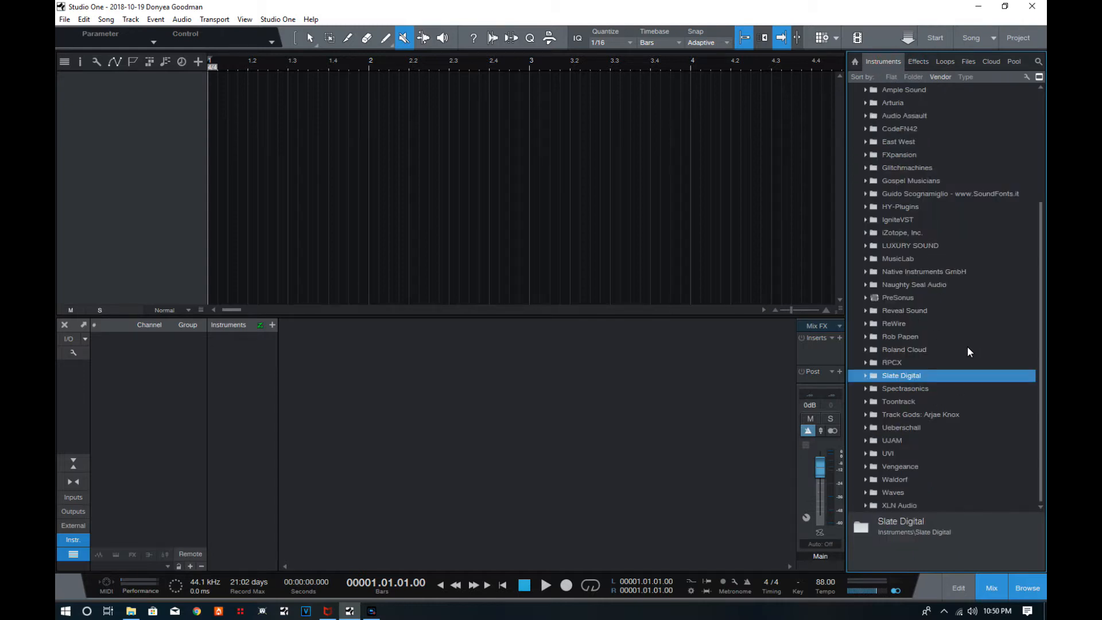
pyautogui.scroll(4, 967, 347)
pyautogui.scroll(-4, 969, 342)
pyautogui.click(865, 375)
pyautogui.click(860, 386)
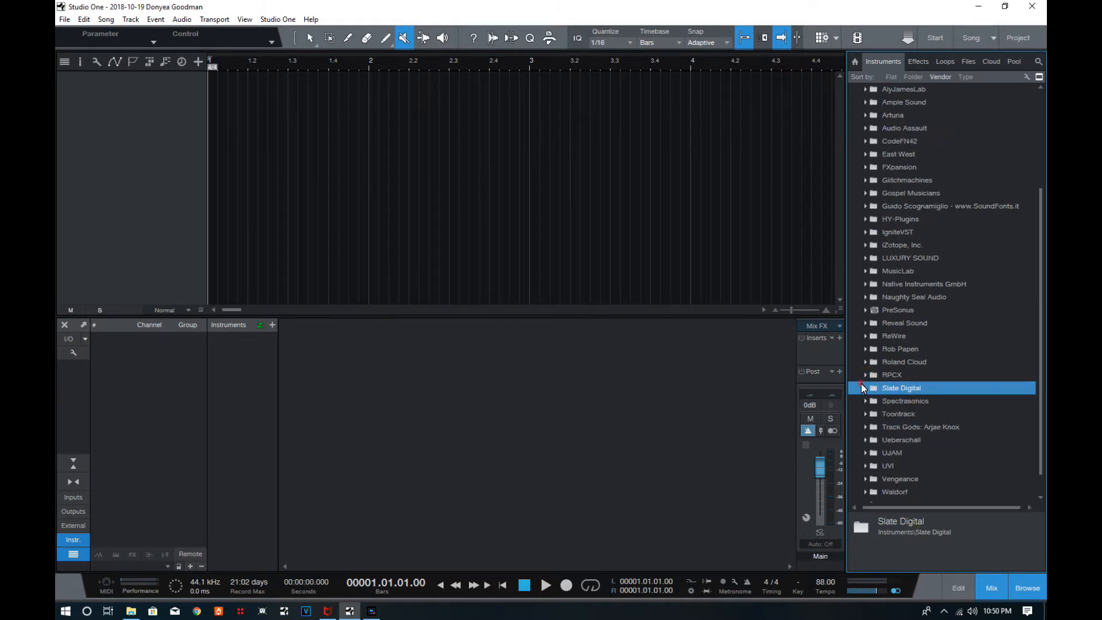
pyautogui.click(865, 310)
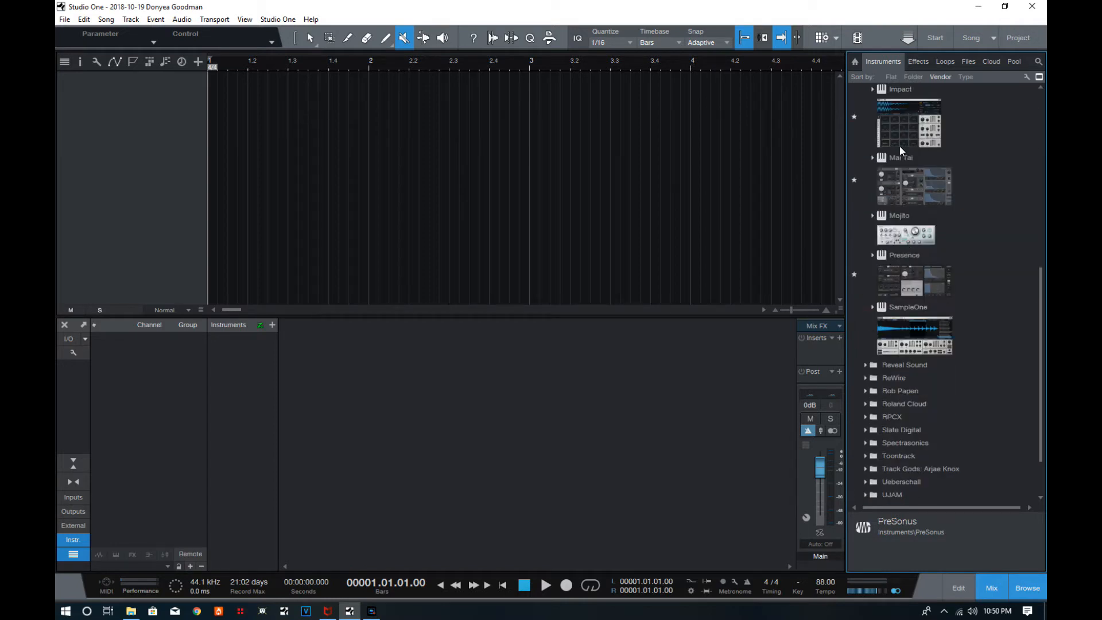
# Add the PreSonus Gate effect from the browser to a new audio track and activate its trigger.
pyautogui.click(916, 61)
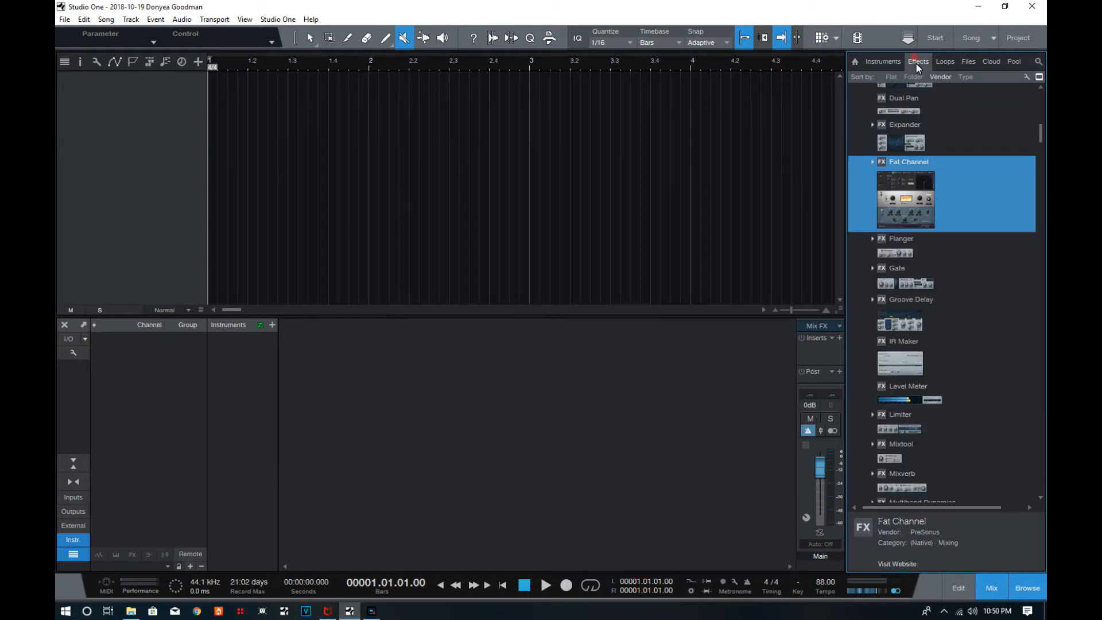
pyautogui.scroll(-3, 917, 256)
pyautogui.moveTo(892, 165); pyautogui.dragTo(389, 364)
pyautogui.moveTo(309, 324); pyautogui.dragTo(167, 229)
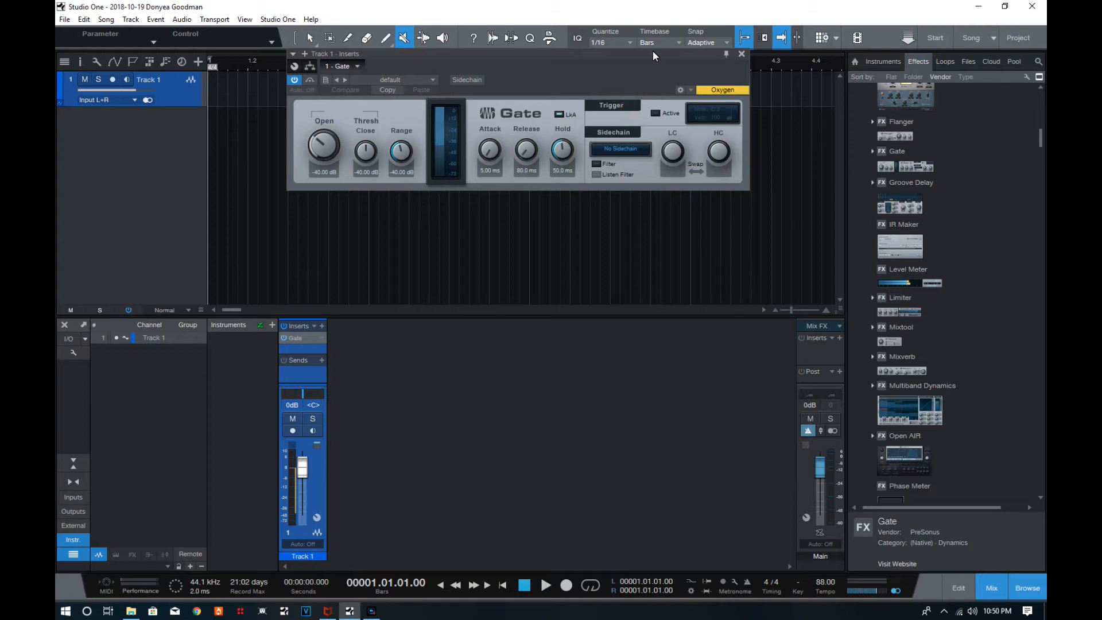
pyautogui.moveTo(652, 55); pyautogui.dragTo(630, 69)
pyautogui.click(633, 126)
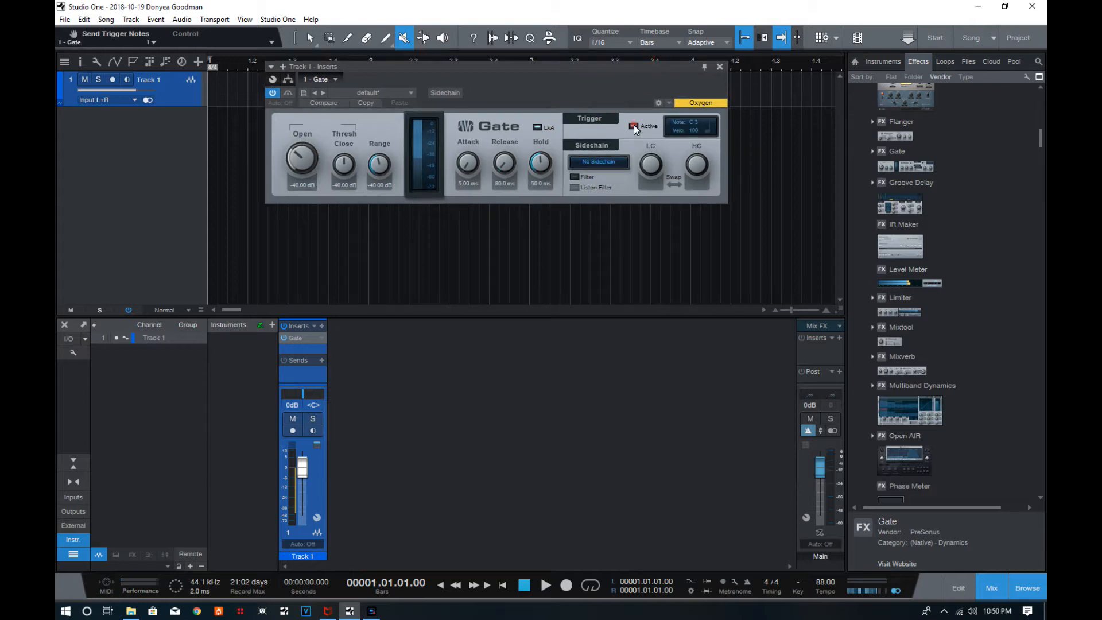
pyautogui.click(695, 123)
# Load Addictive Drums 2 from the XLN Audio instruments onto a new instrument track and show its kit page.
pyautogui.click(882, 61)
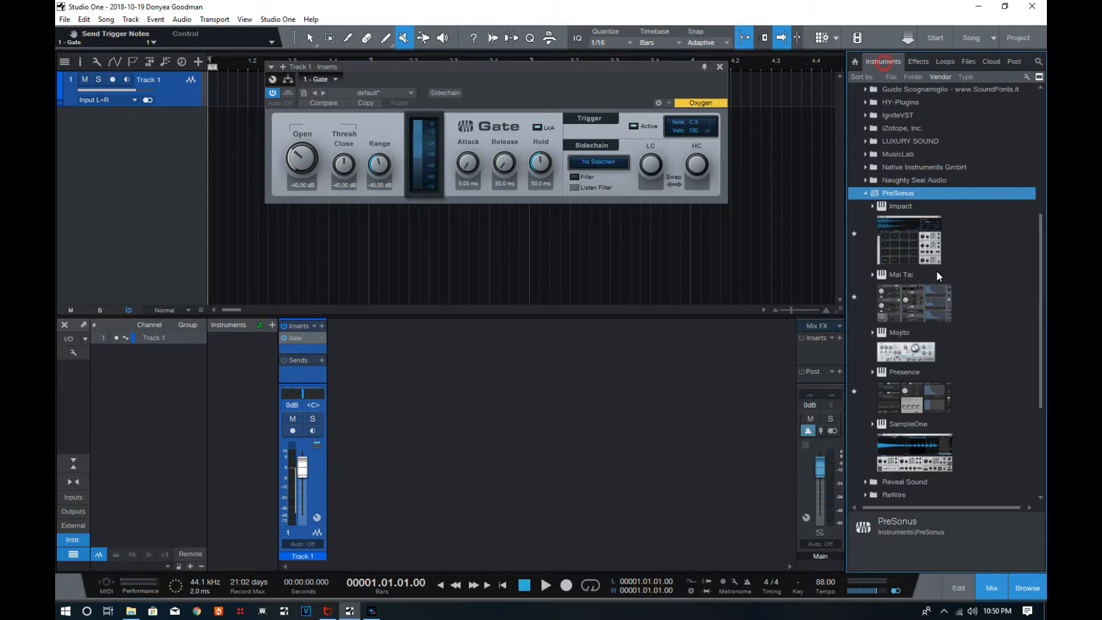
pyautogui.click(865, 194)
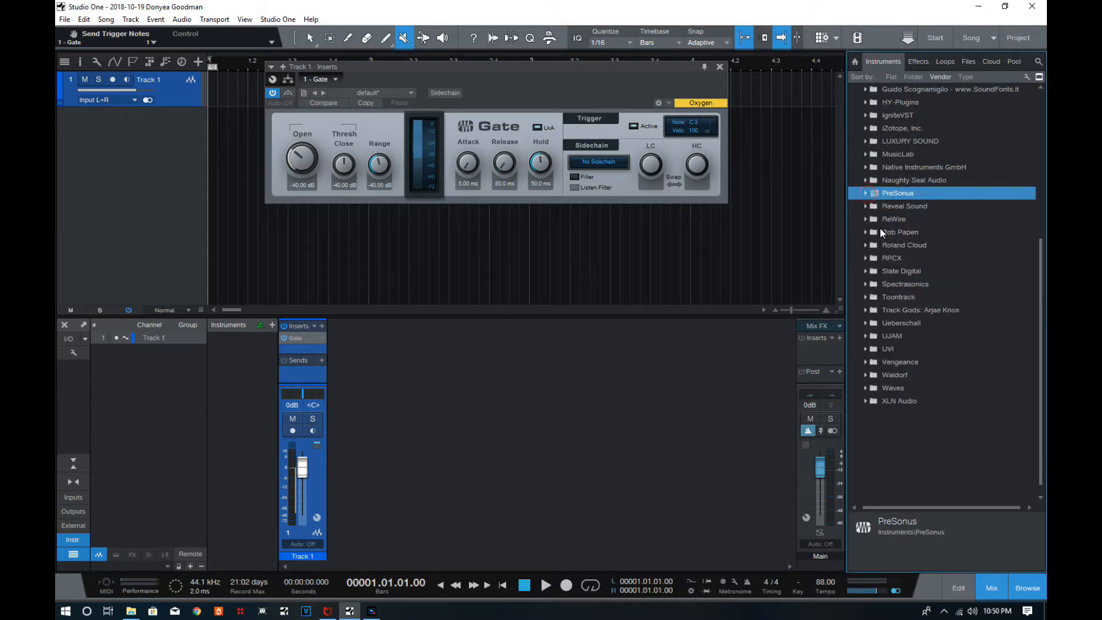
pyautogui.click(861, 400)
pyautogui.click(865, 401)
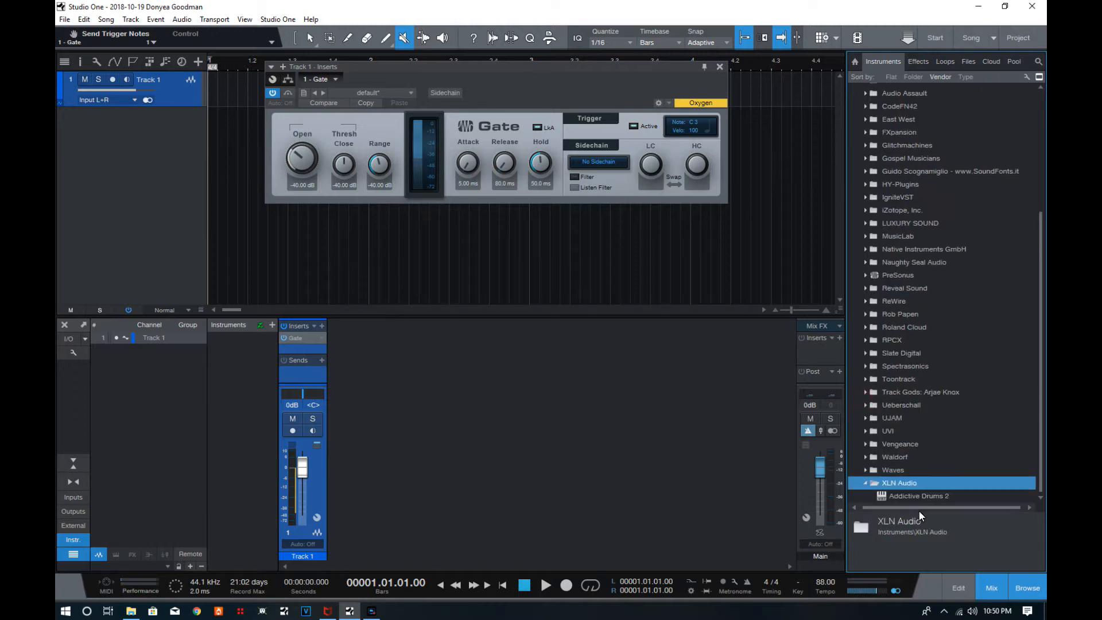
pyautogui.moveTo(907, 493); pyautogui.dragTo(131, 215)
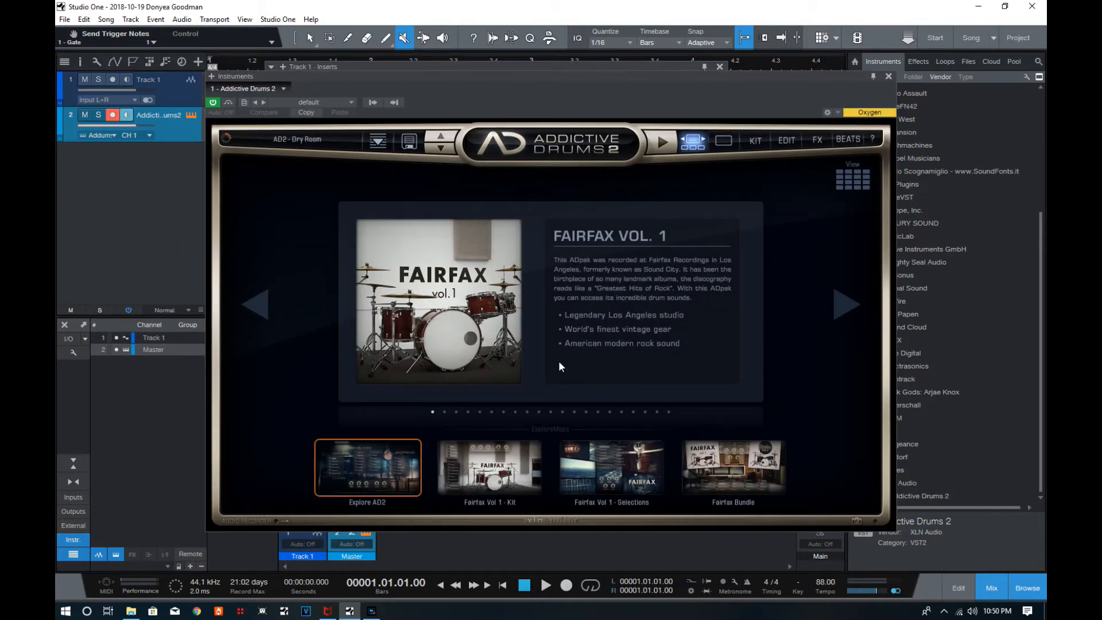
pyautogui.click(753, 141)
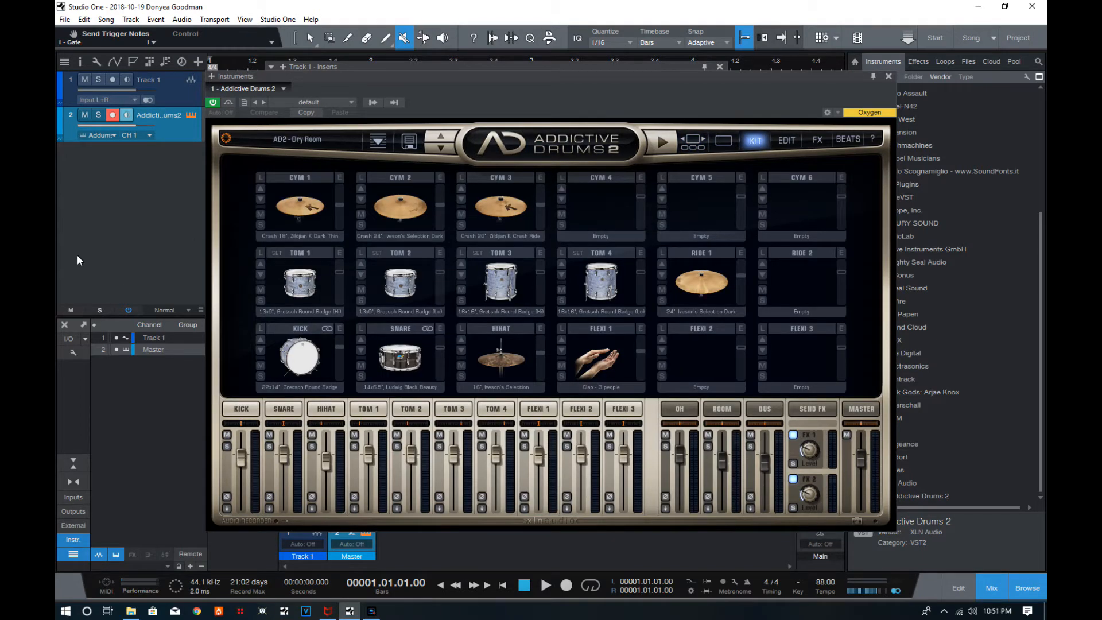
# Show the track inspector and set the Addictive Drums 2 track's input to Gate.
pyautogui.click(79, 61)
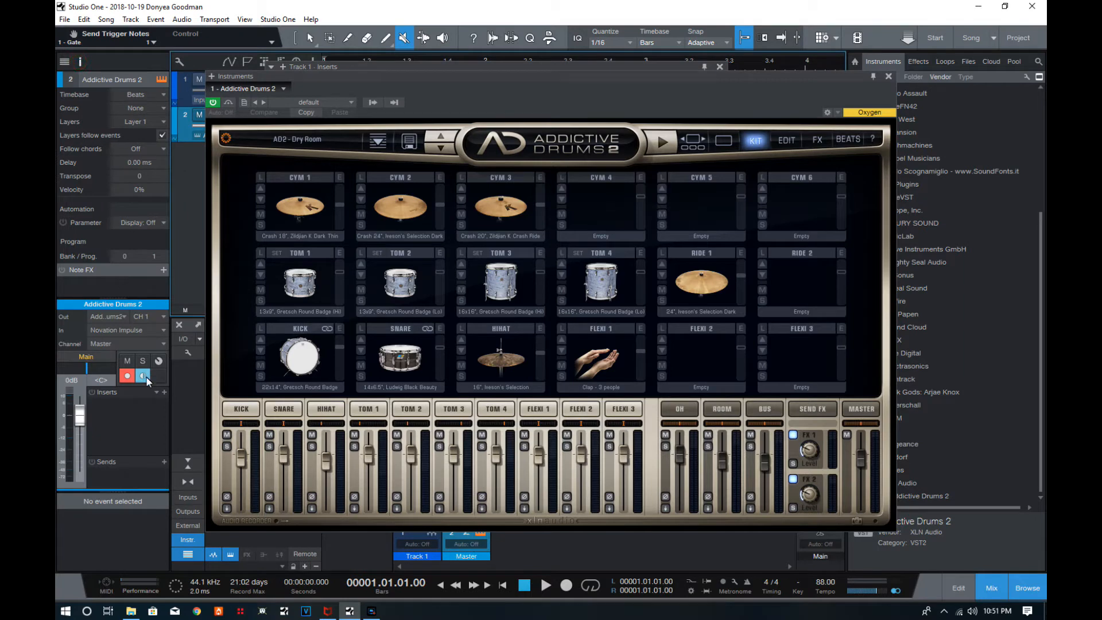
pyautogui.click(165, 330)
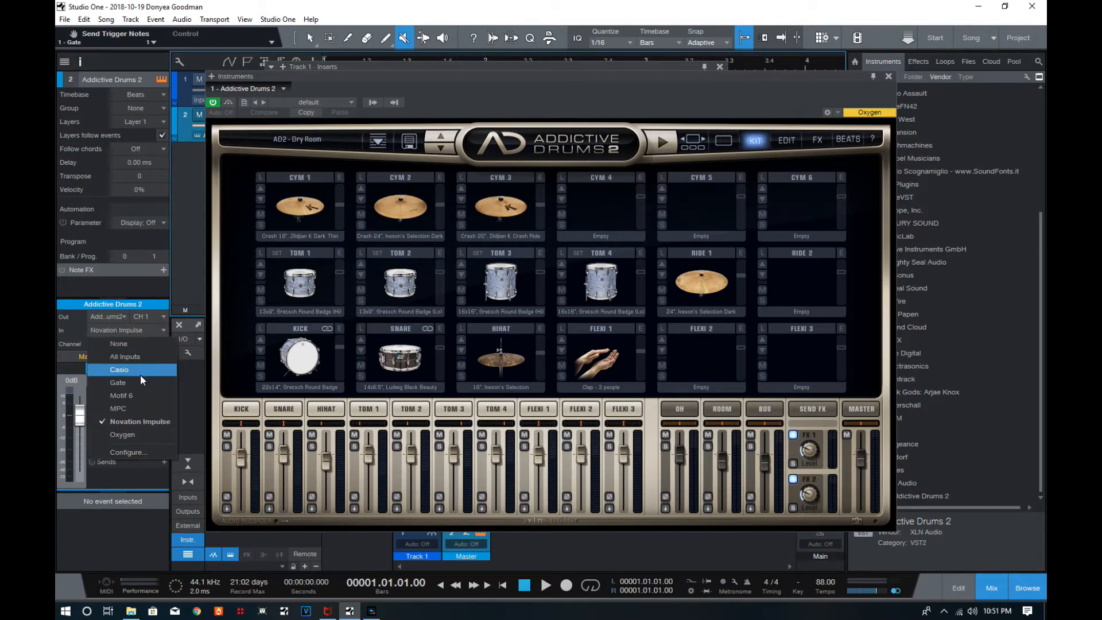
pyautogui.click(117, 383)
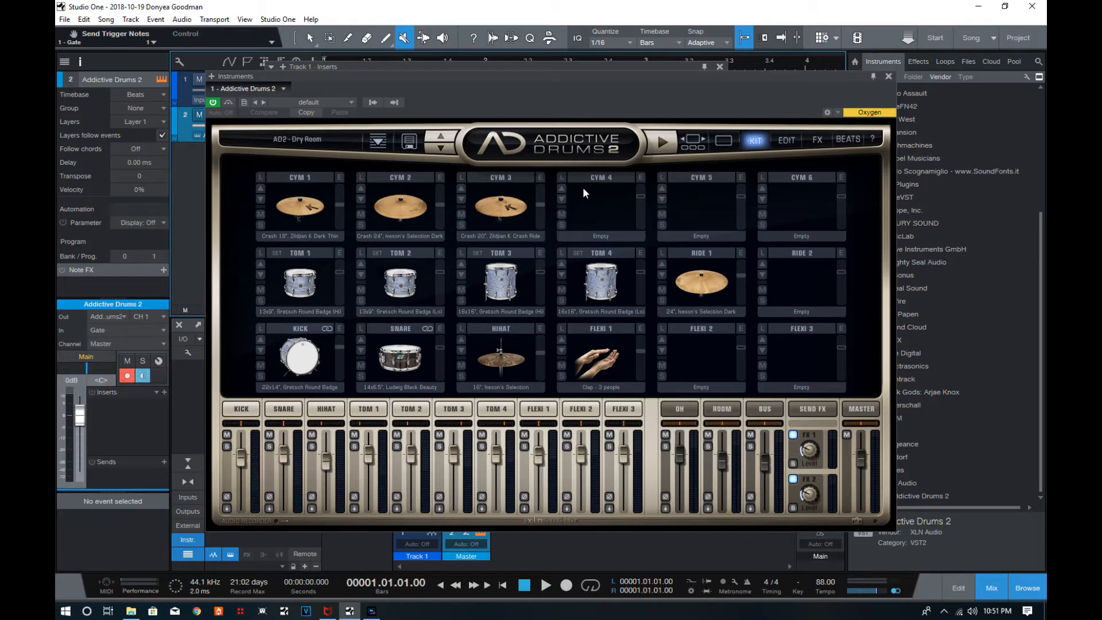
# Set the Gate's trigger note to C1 and audition the kick drum in Addictive Drums 2.
pyautogui.moveTo(598, 75); pyautogui.dragTo(563, 201)
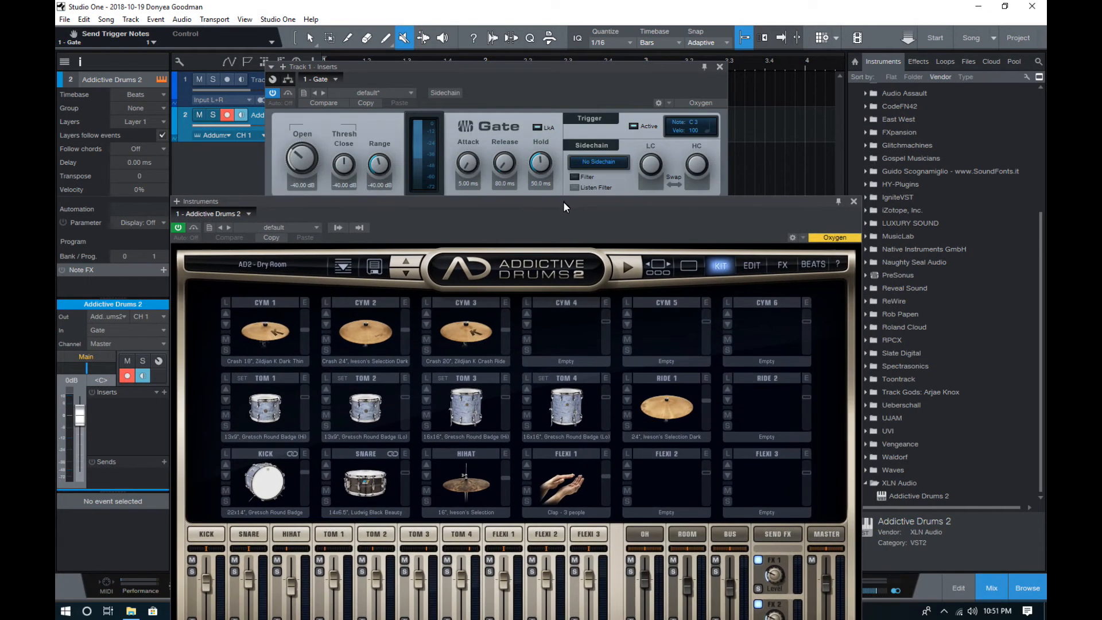
pyautogui.click(693, 124)
pyautogui.write('C1')
pyautogui.press('Return')
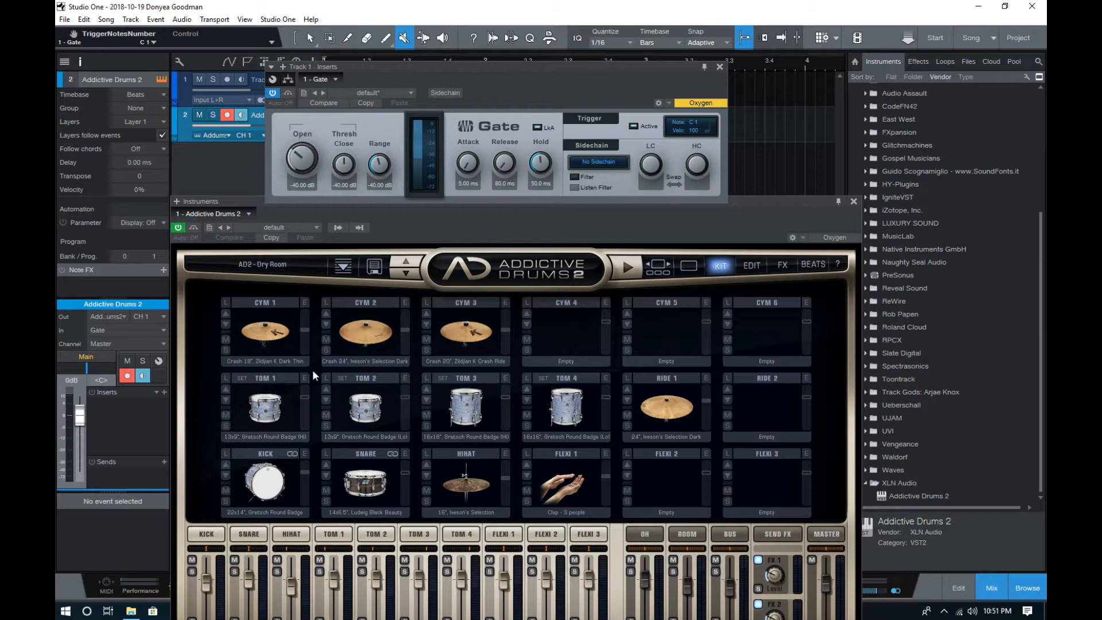
pyautogui.click(265, 478)
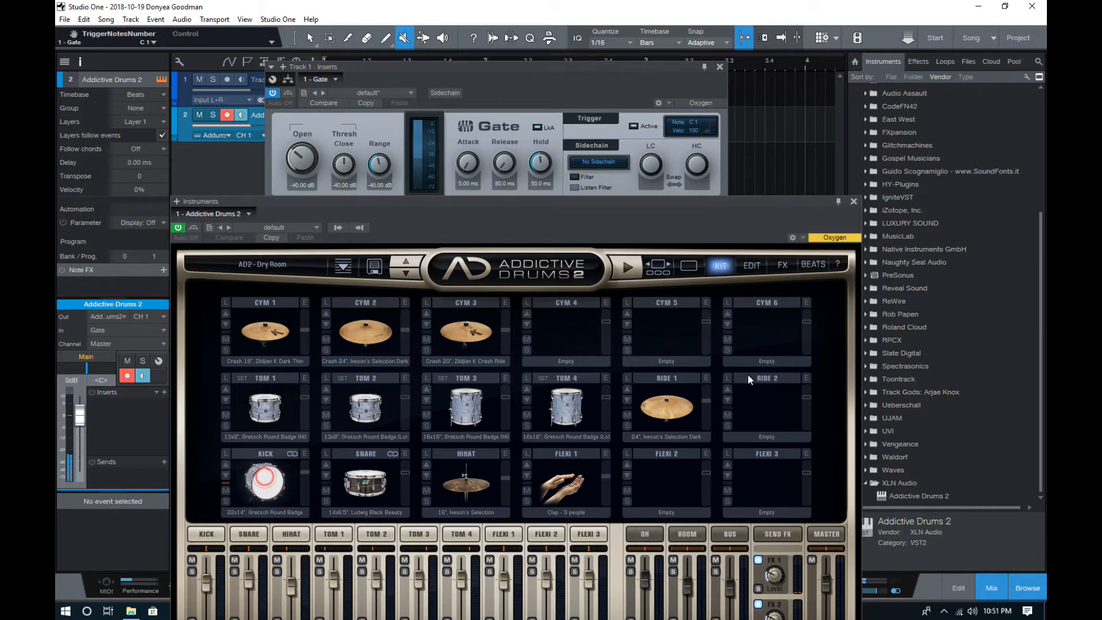
# Close both plug-in windows and remove the Gate from Track 1 and the Addictive Drums 2 instrument from the mixer.
pyautogui.click(853, 202)
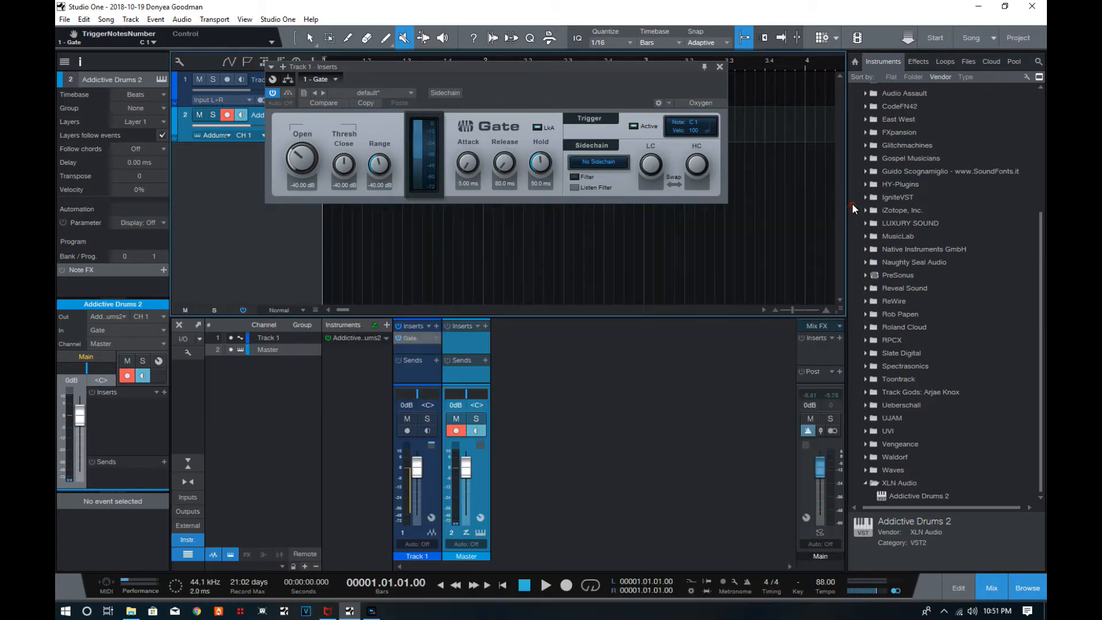
pyautogui.click(719, 67)
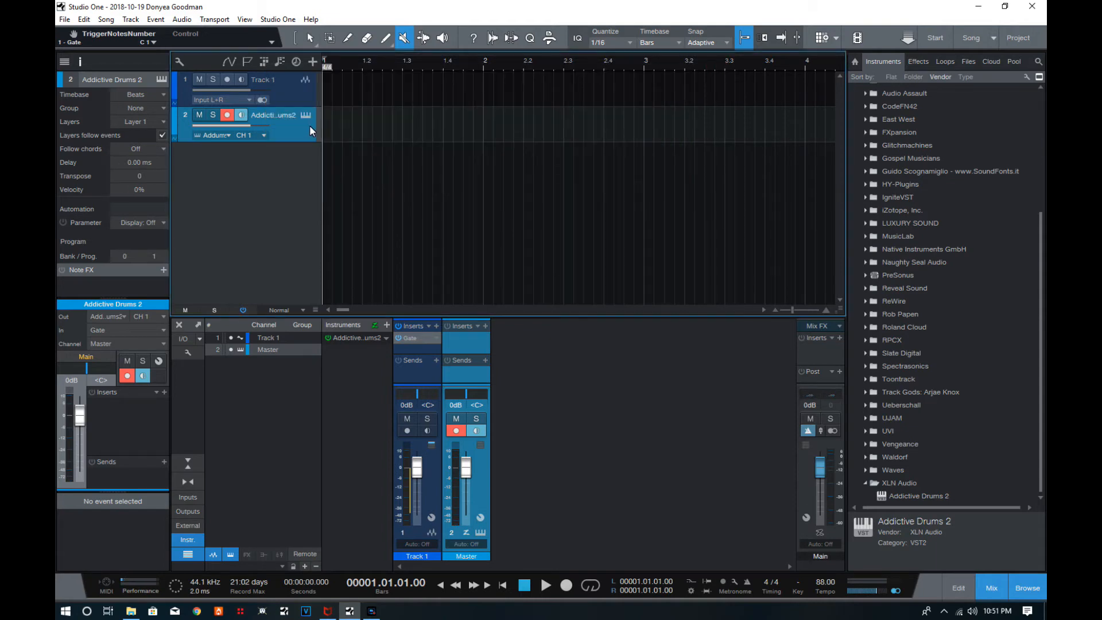
pyautogui.rightClick(434, 338)
pyautogui.click(453, 463)
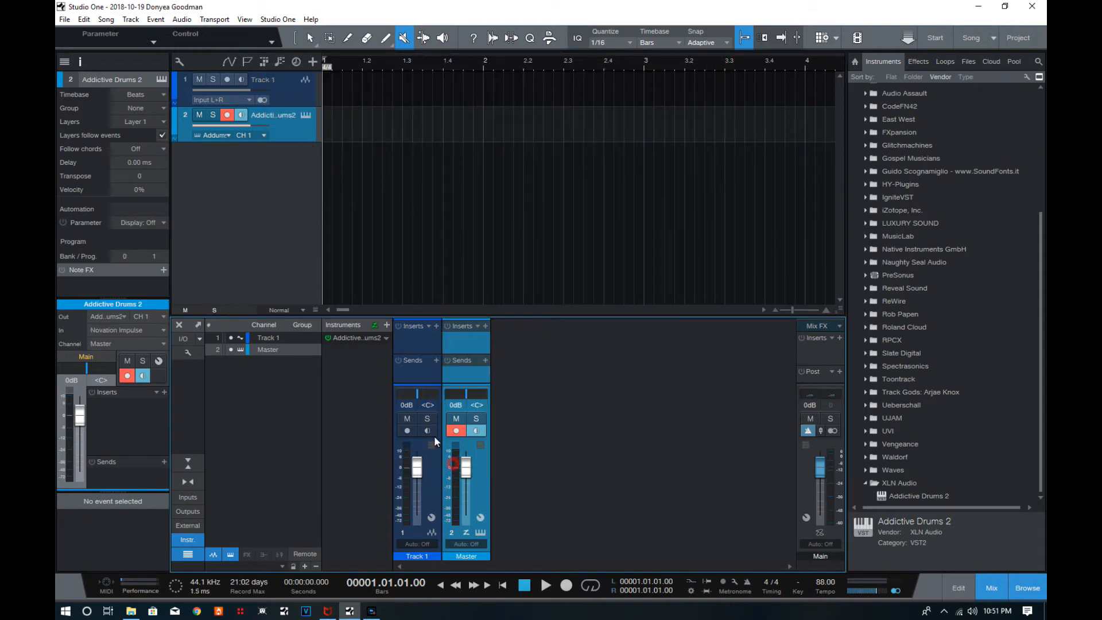
pyautogui.click(384, 338)
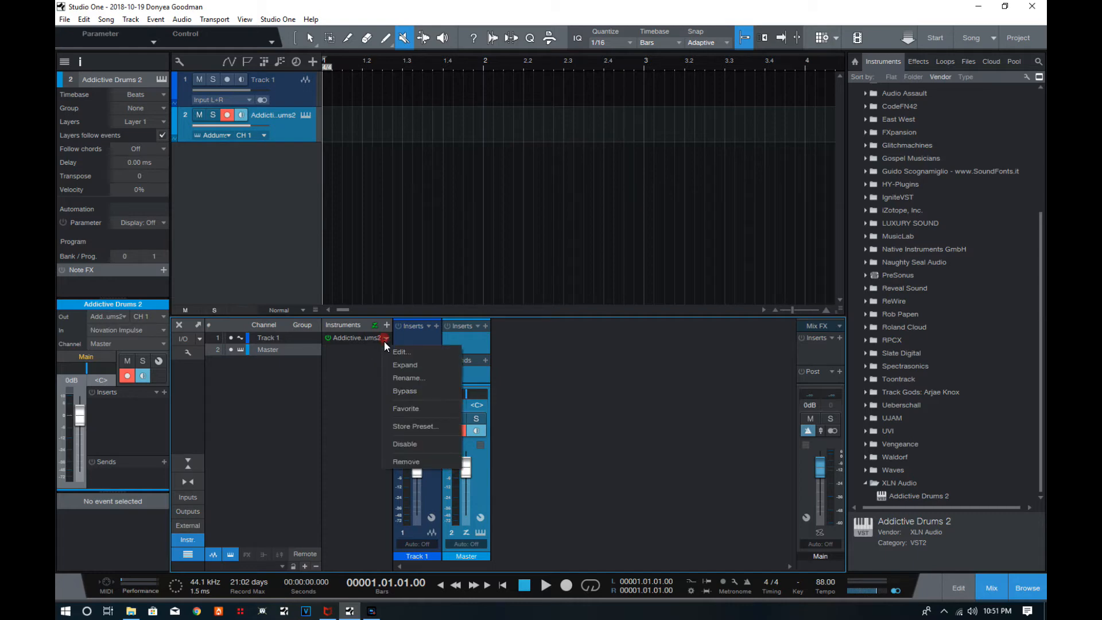
pyautogui.click(418, 457)
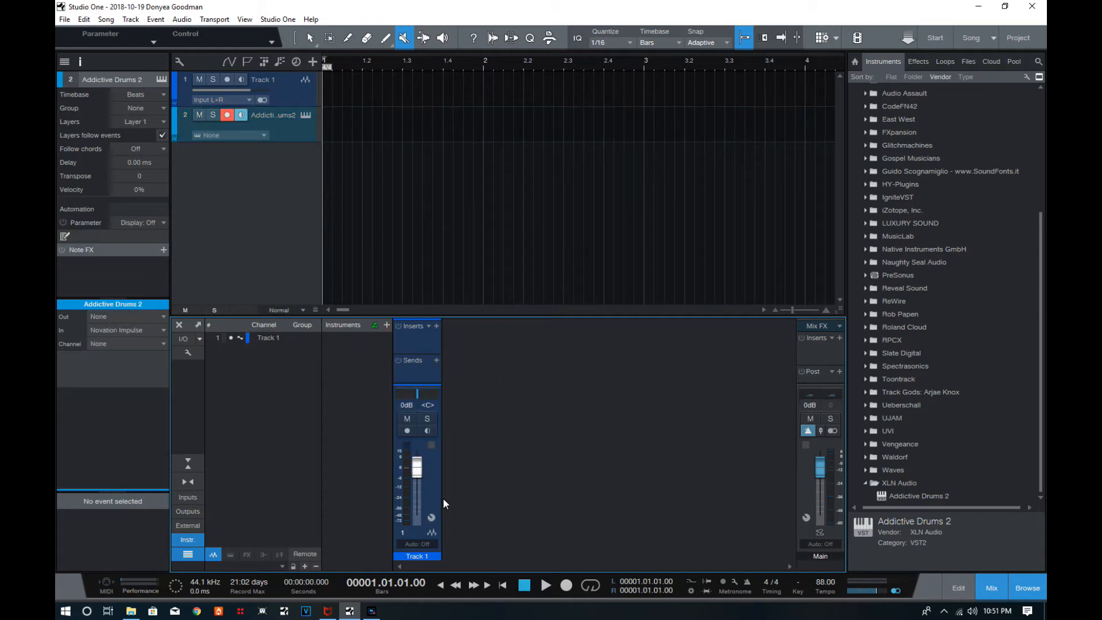
# Make complete duplicates of Track 1 and the Addictive Drums 2 track.
pyautogui.rightClick(278, 125)
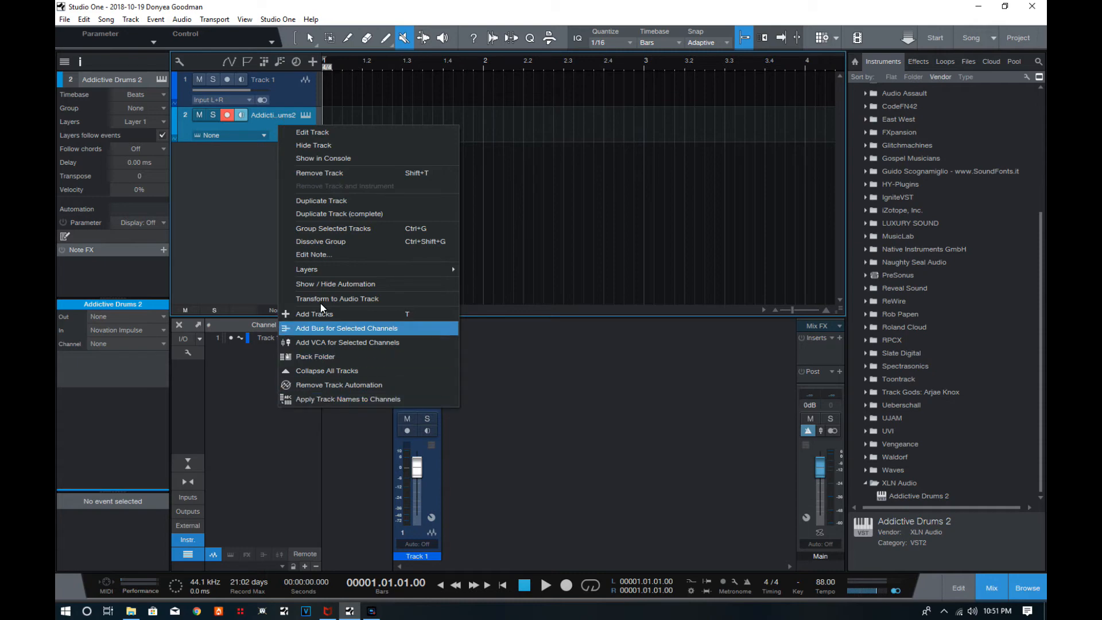
pyautogui.click(233, 222)
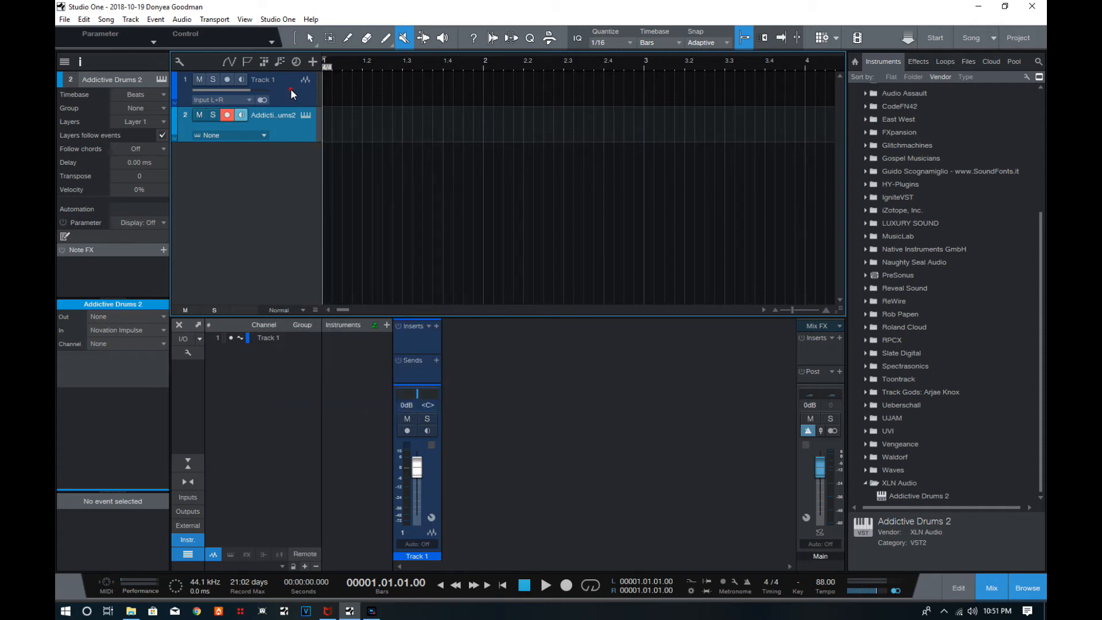
pyautogui.click(290, 89)
pyautogui.rightClick(290, 89)
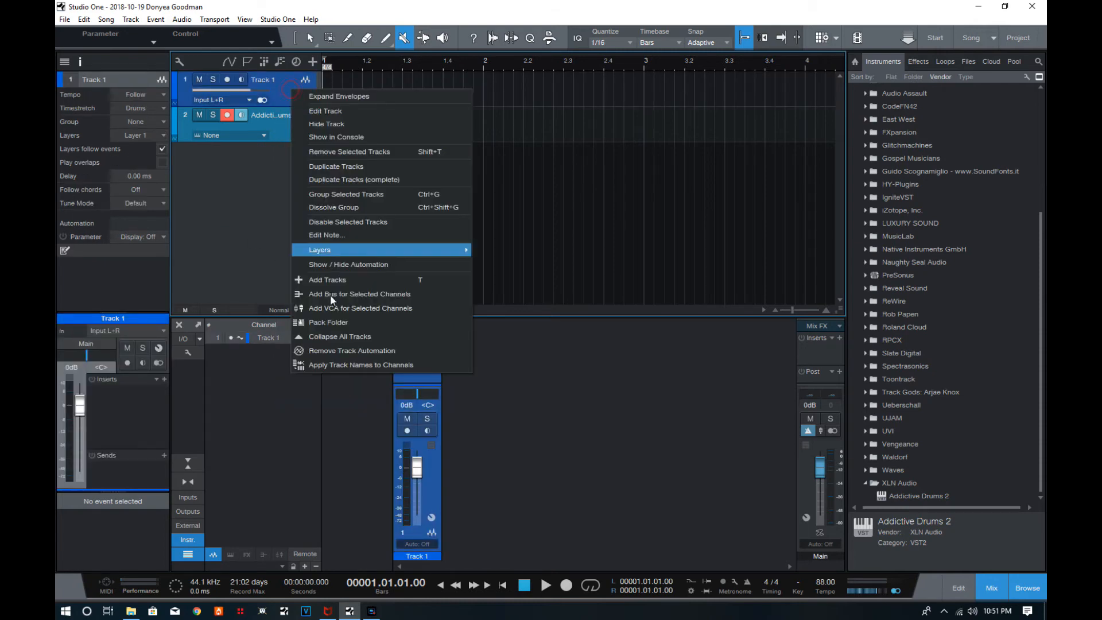
pyautogui.click(355, 180)
# Select all four tracks in the arrangement and remove them.
pyautogui.click(282, 89)
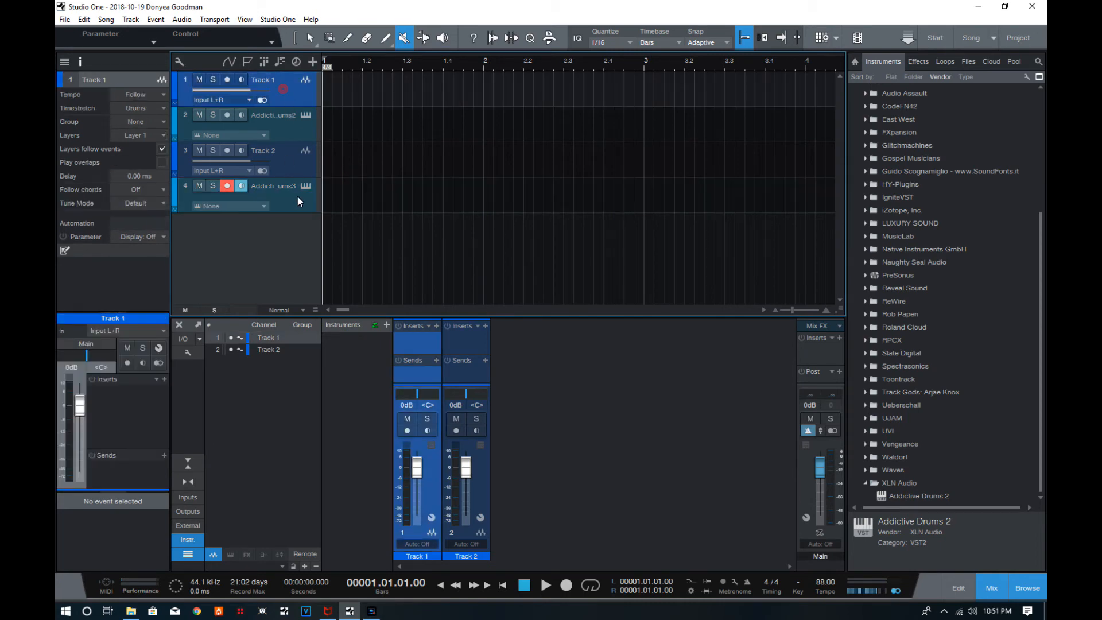
pyautogui.click(295, 206)
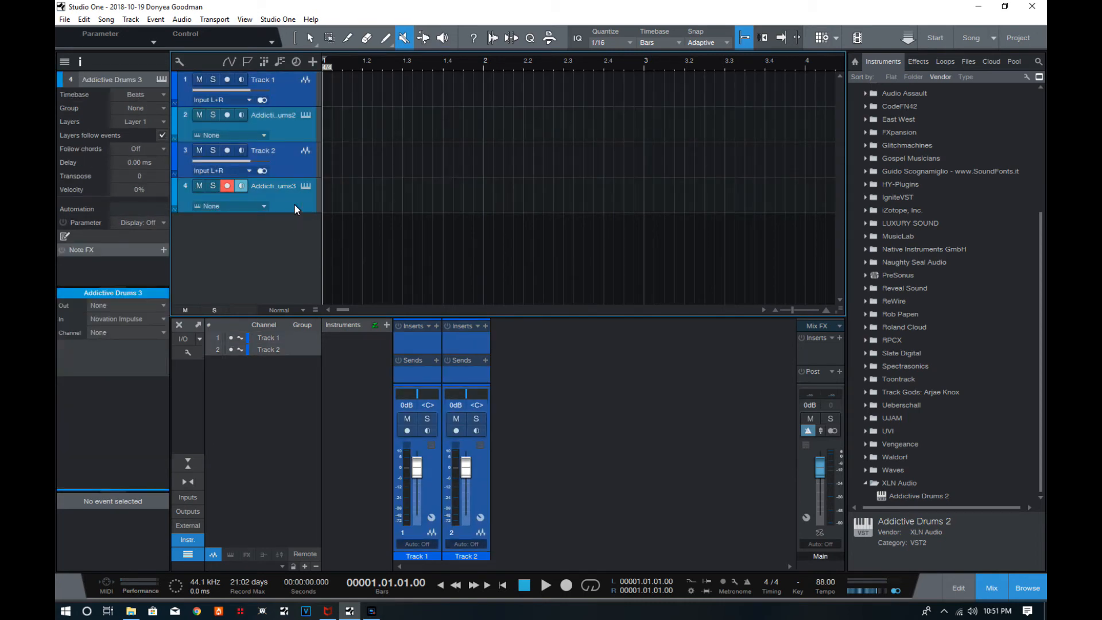
pyautogui.rightClick(294, 204)
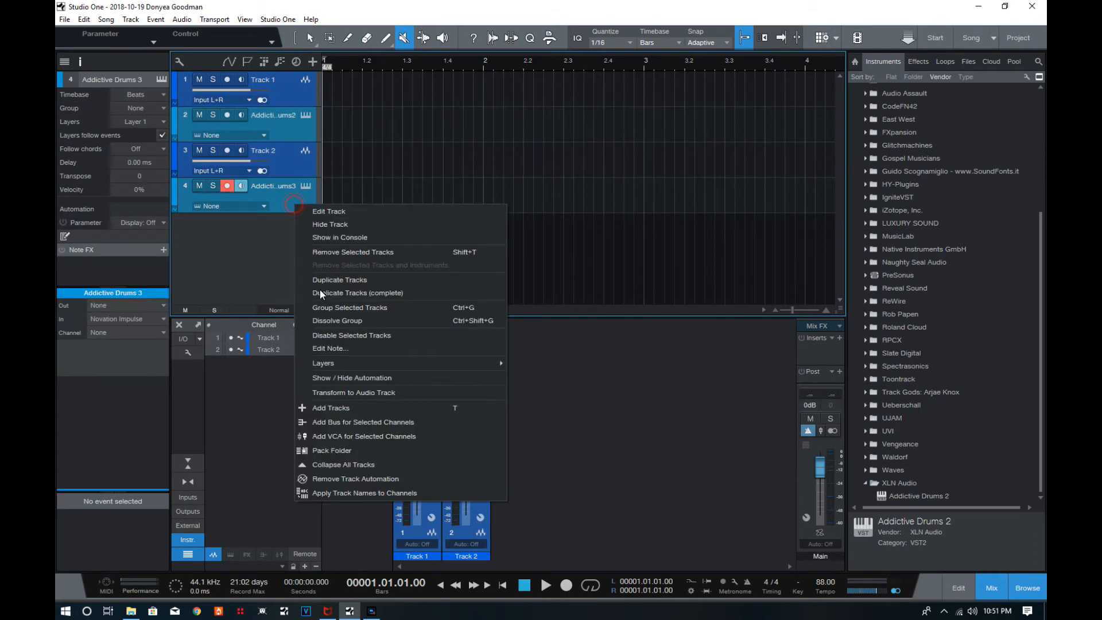
pyautogui.click(352, 253)
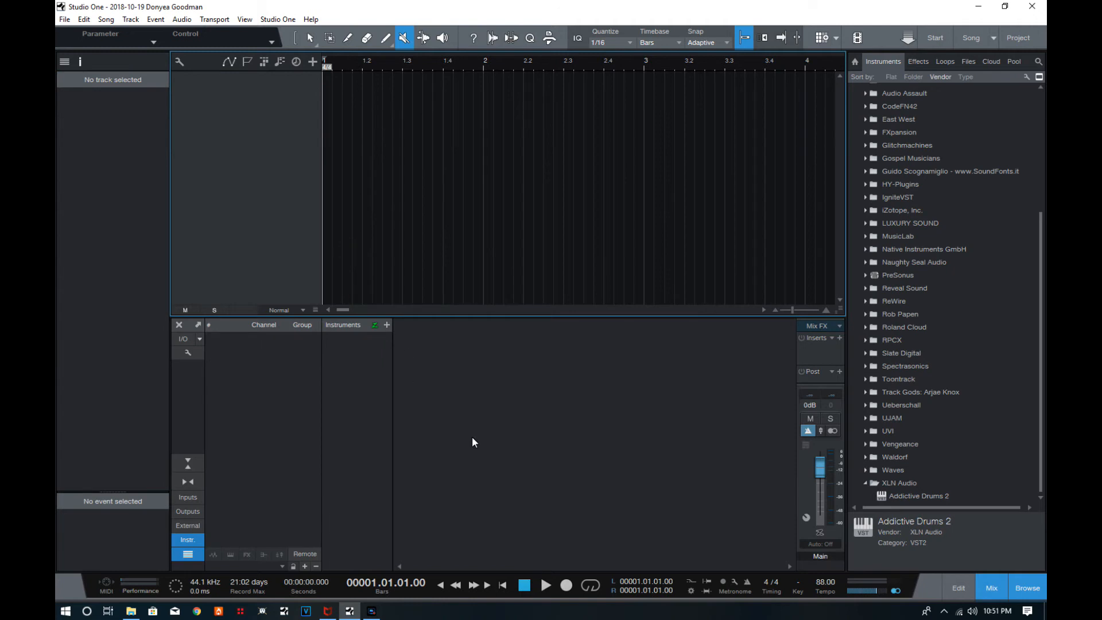
# Collapse the XLN Audio folder and show the effects list briefly before returning to the instruments list.
pyautogui.click(866, 483)
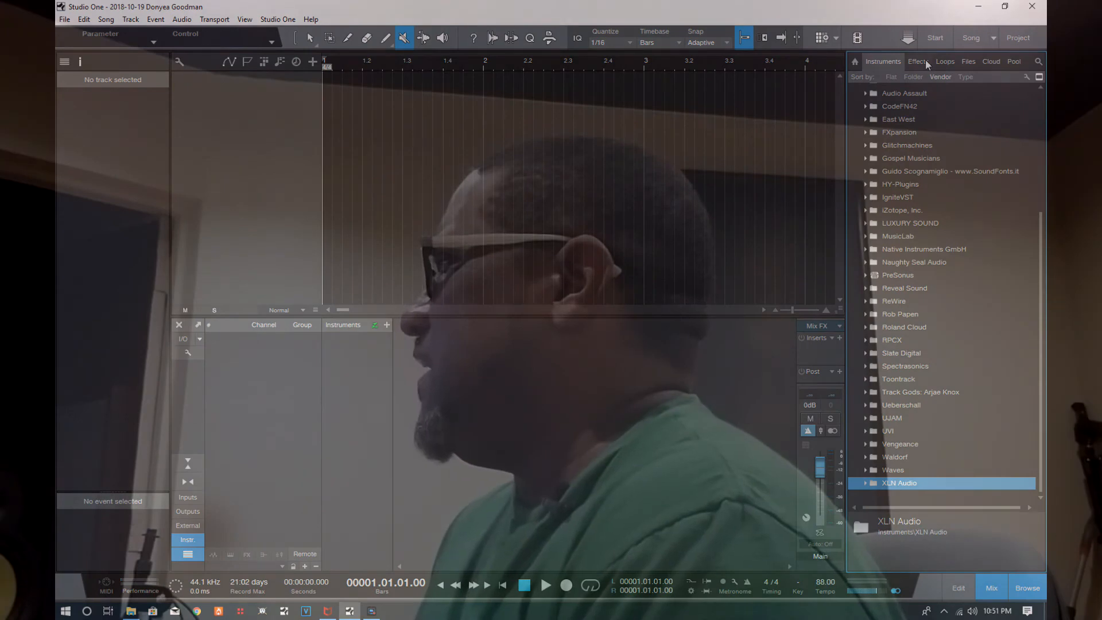
pyautogui.click(925, 60)
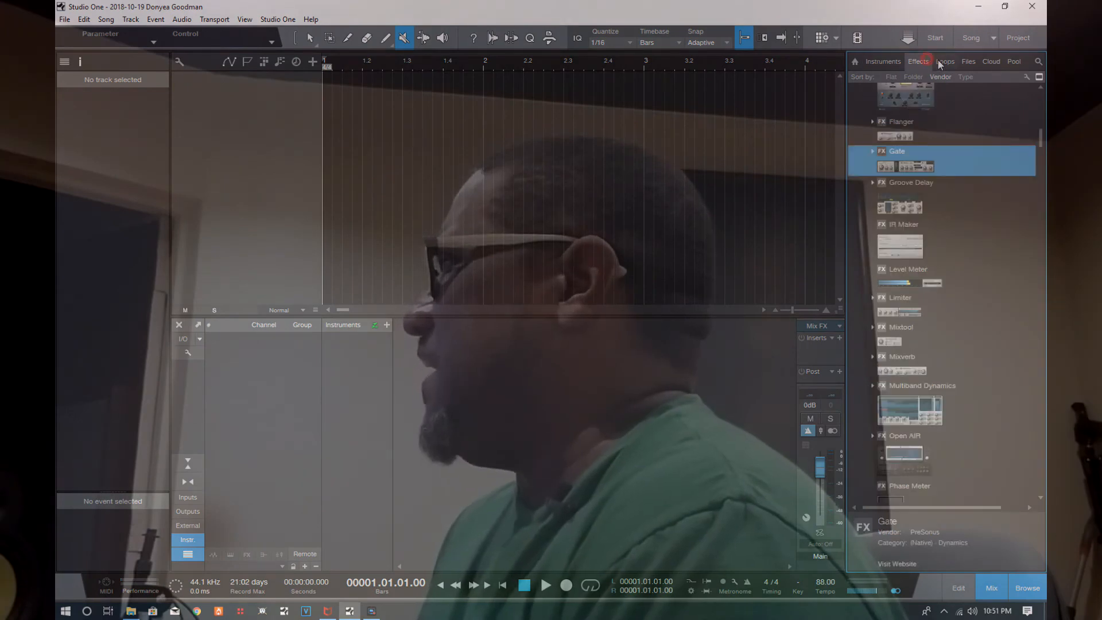
pyautogui.click(886, 60)
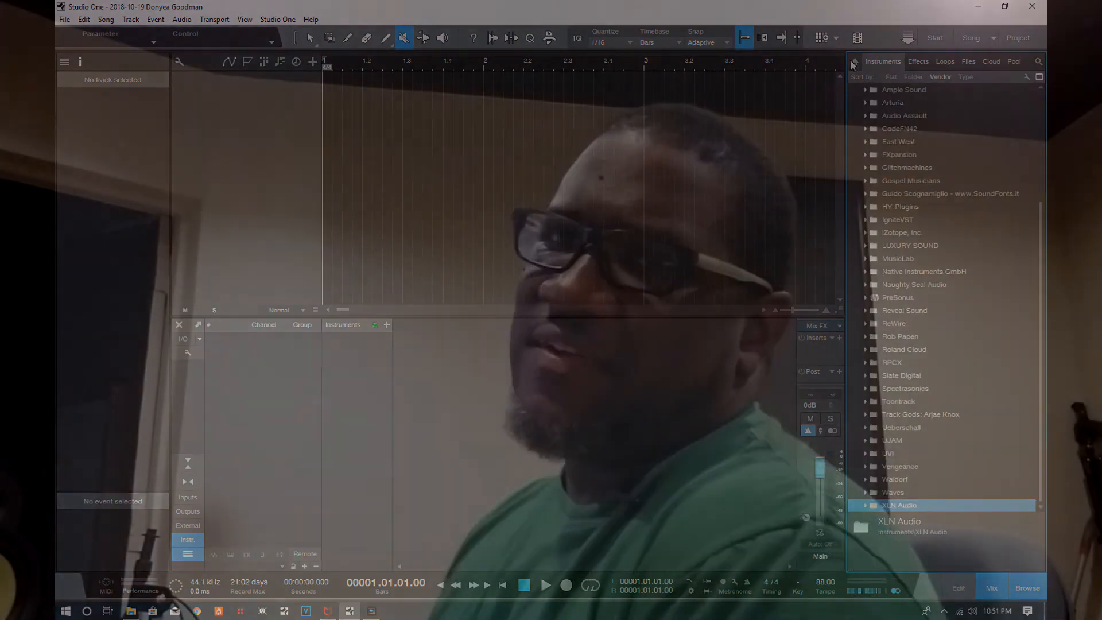